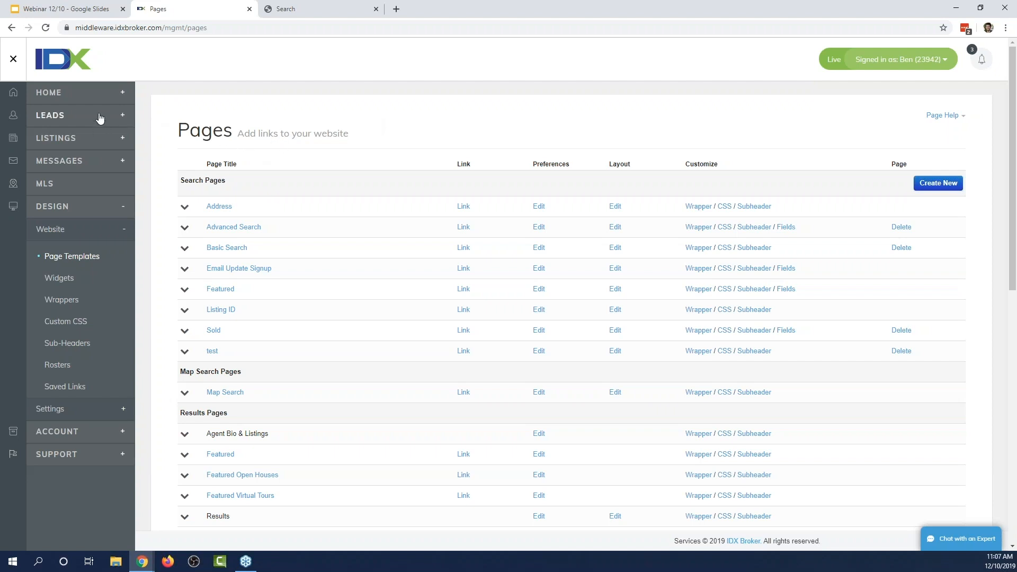
In Lead Registration, move the lead capture strategy slider to Custom and open Customize settings.
{"action": "left_click", "coordinate": [96, 124]}
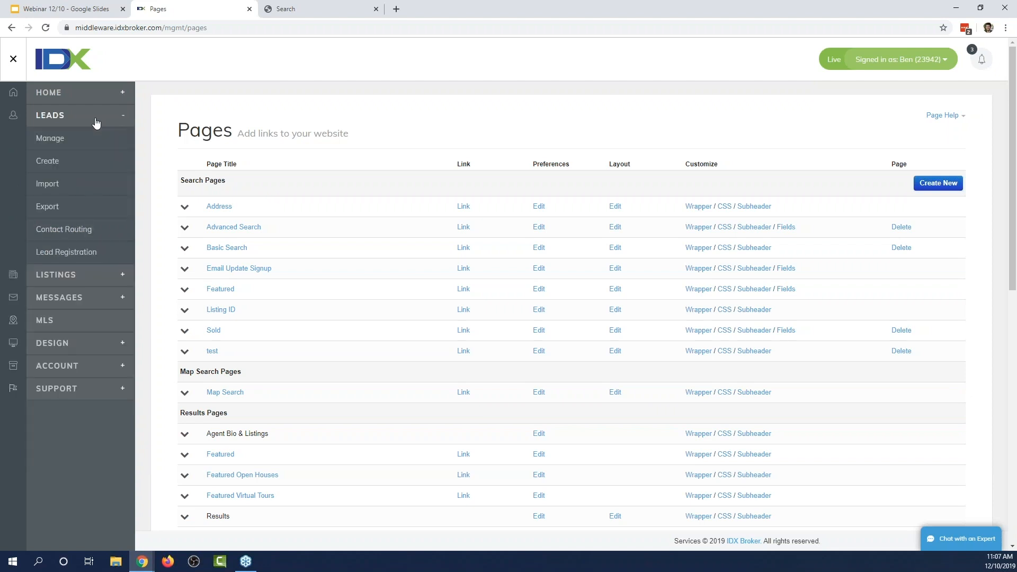
{"action": "left_click", "coordinate": [74, 253]}
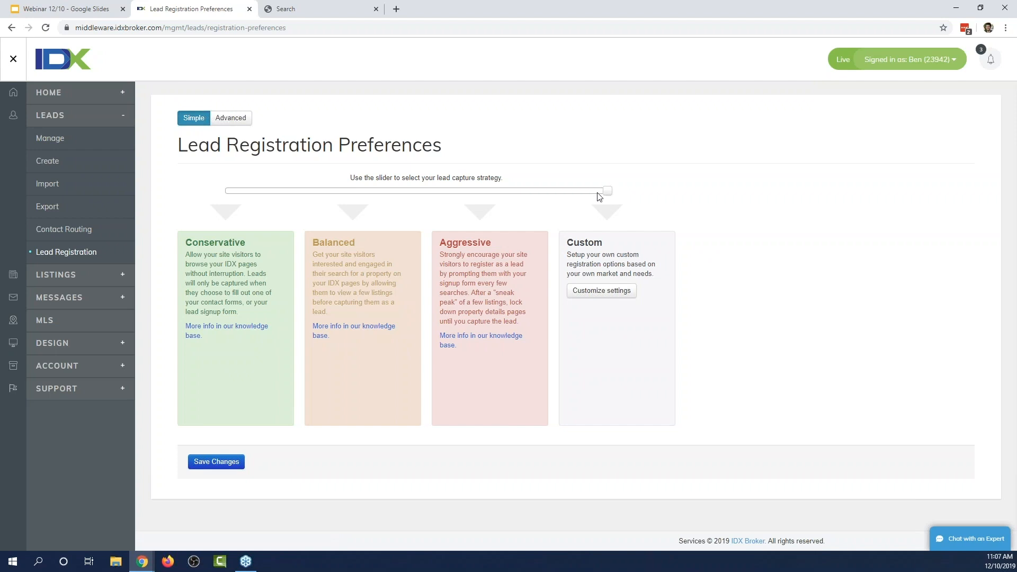
{"action": "left_click_drag", "start_coordinate": [608, 190], "coordinate": [160, 242]}
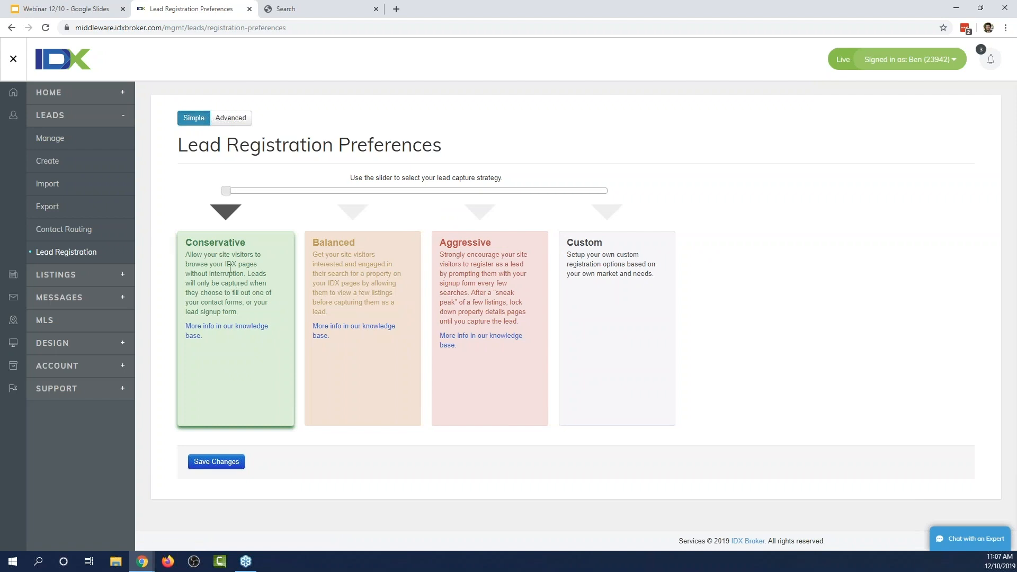
{"action": "left_click_drag", "start_coordinate": [226, 191], "coordinate": [352, 192]}
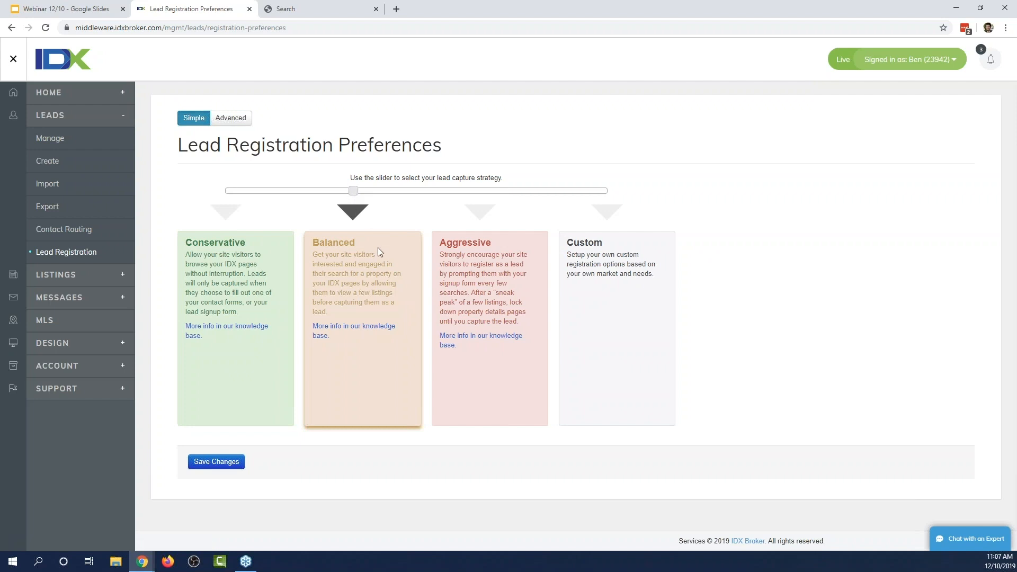
{"action": "left_click_drag", "start_coordinate": [353, 192], "coordinate": [581, 196]}
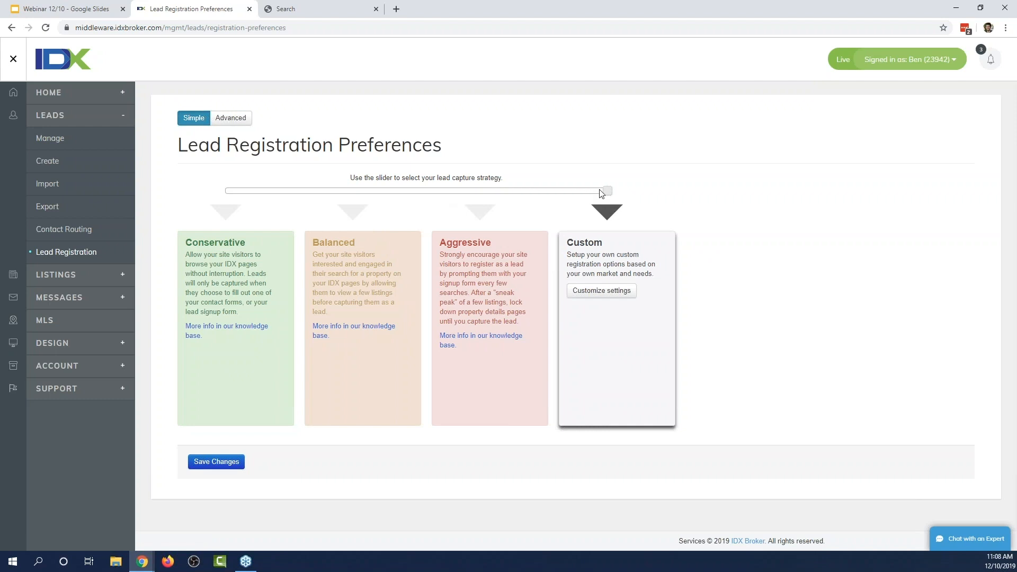
{"action": "left_click", "coordinate": [595, 291]}
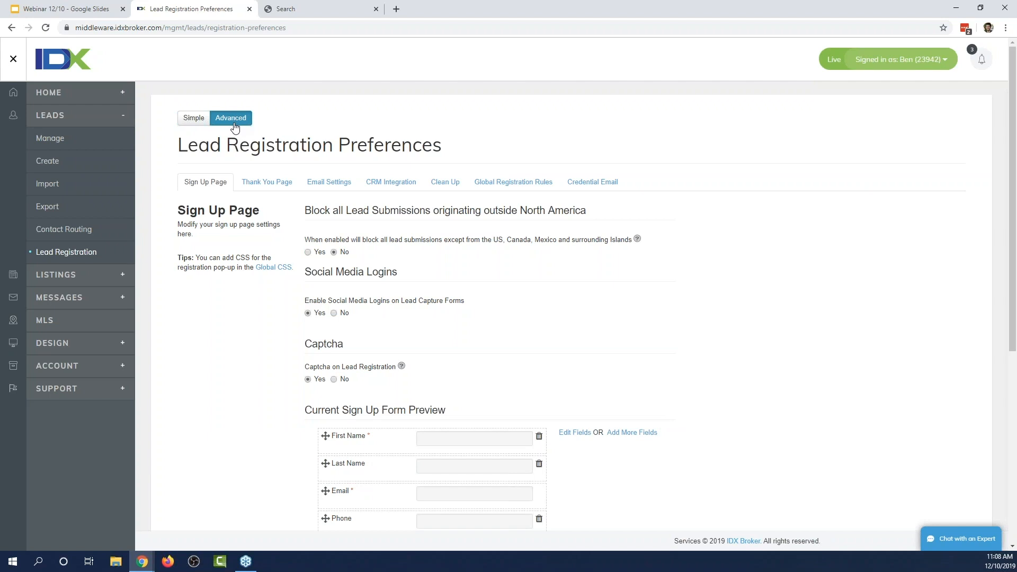
{"action": "left_click", "coordinate": [215, 192]}
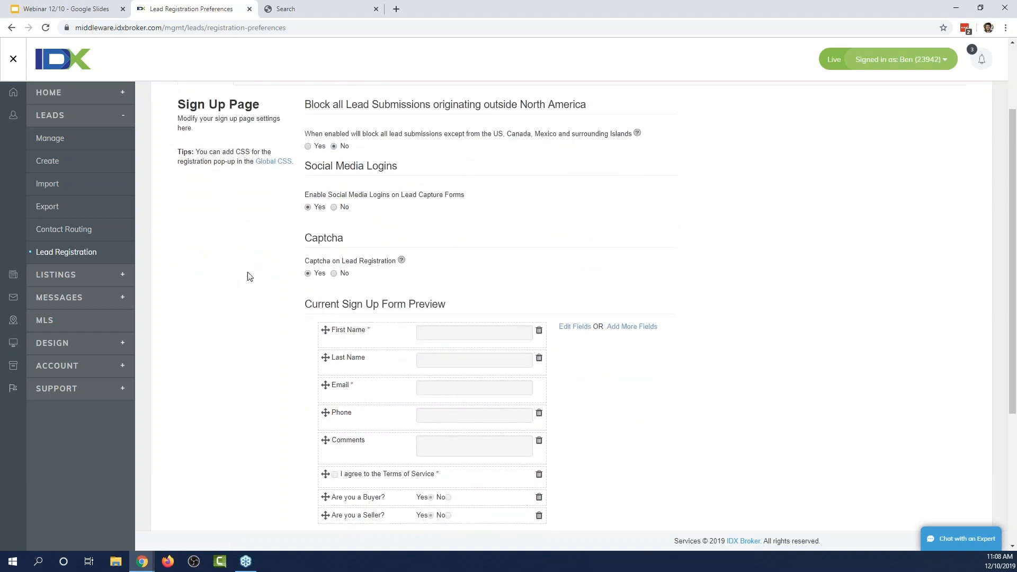
{"action": "scroll", "coordinate": [204, 265], "scroll_direction": "down", "scroll_amount": 1}
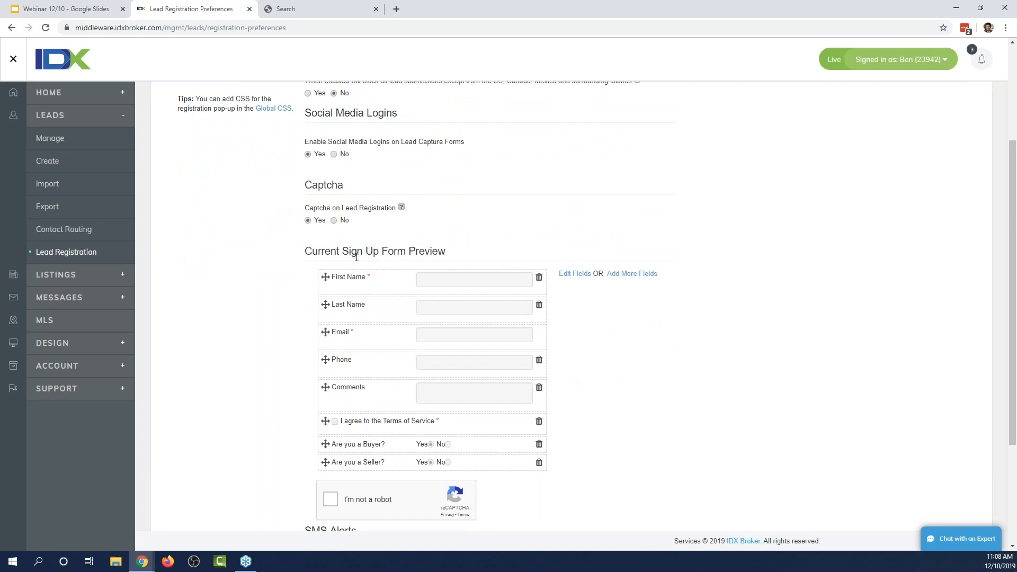
{"action": "scroll", "coordinate": [286, 280], "scroll_direction": "down", "scroll_amount": 1}
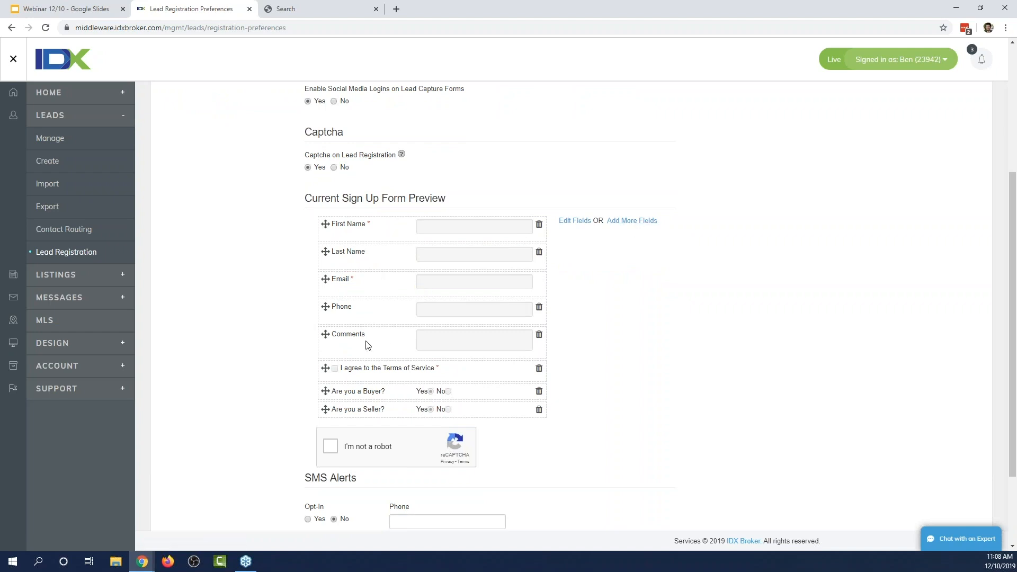
{"action": "left_click", "coordinate": [628, 228]}
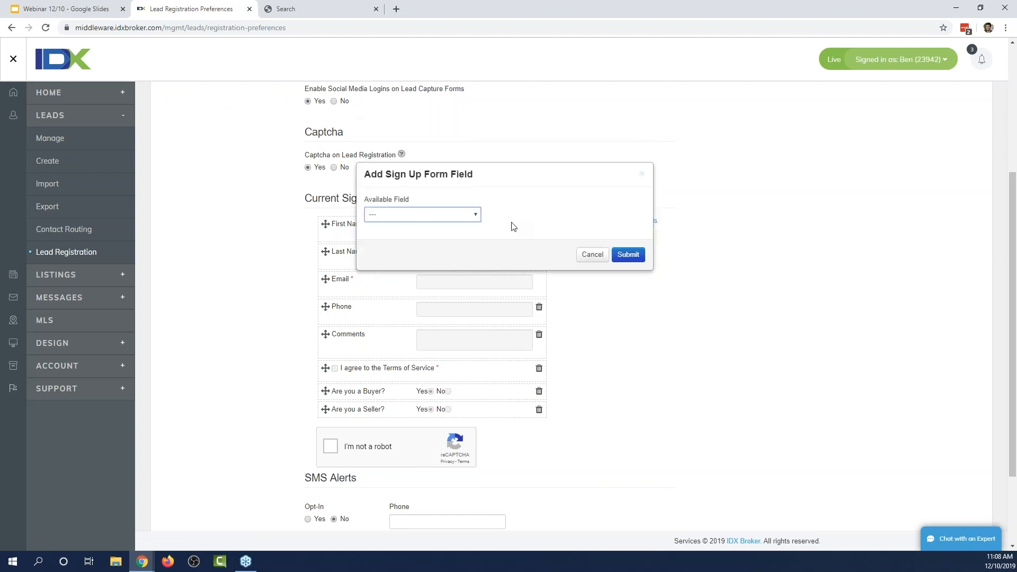
{"action": "left_click", "coordinate": [468, 215]}
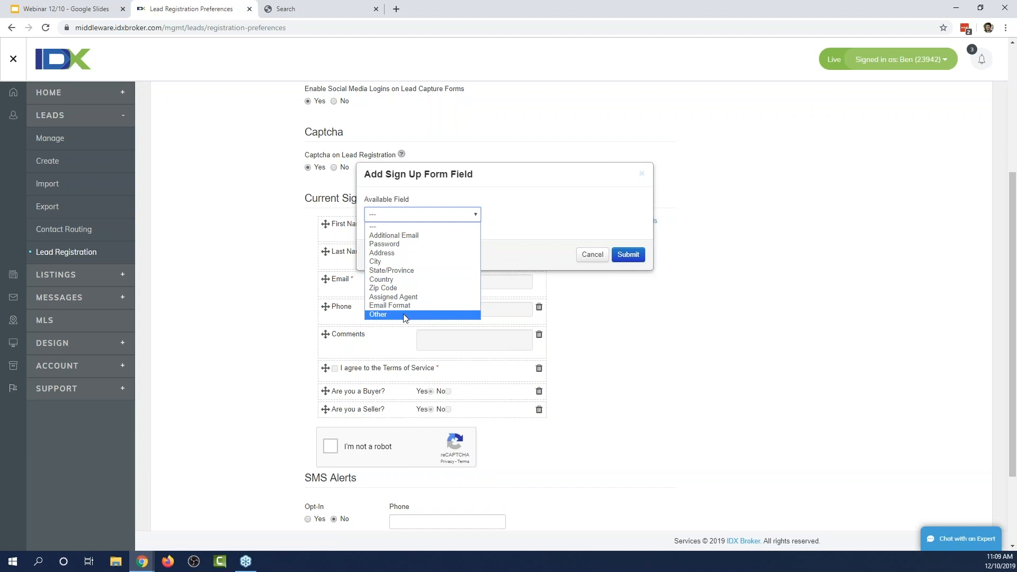
{"action": "left_click", "coordinate": [309, 337]}
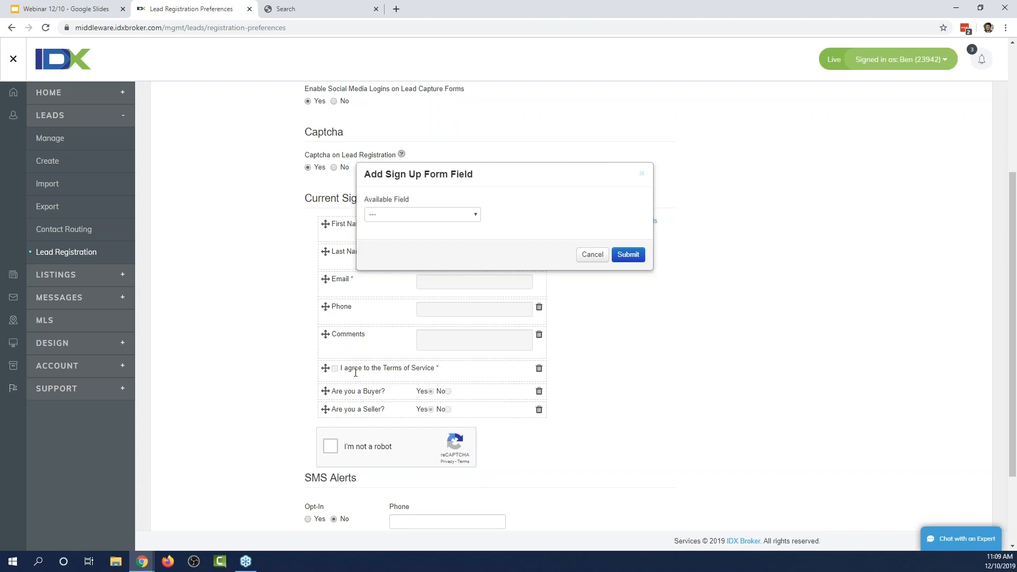
{"action": "left_click", "coordinate": [400, 375]}
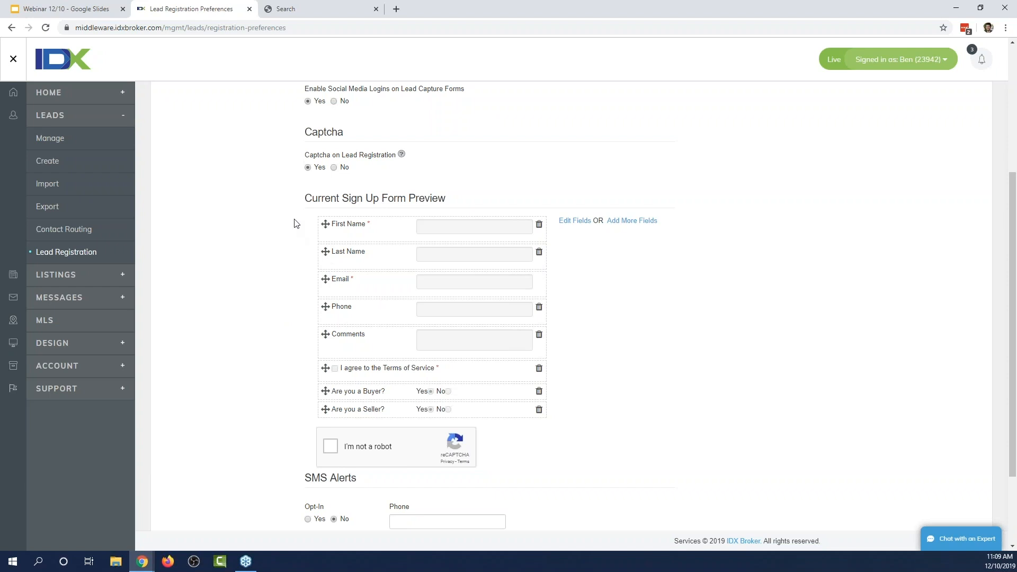
{"action": "scroll", "coordinate": [549, 388], "scroll_direction": "down", "scroll_amount": 2}
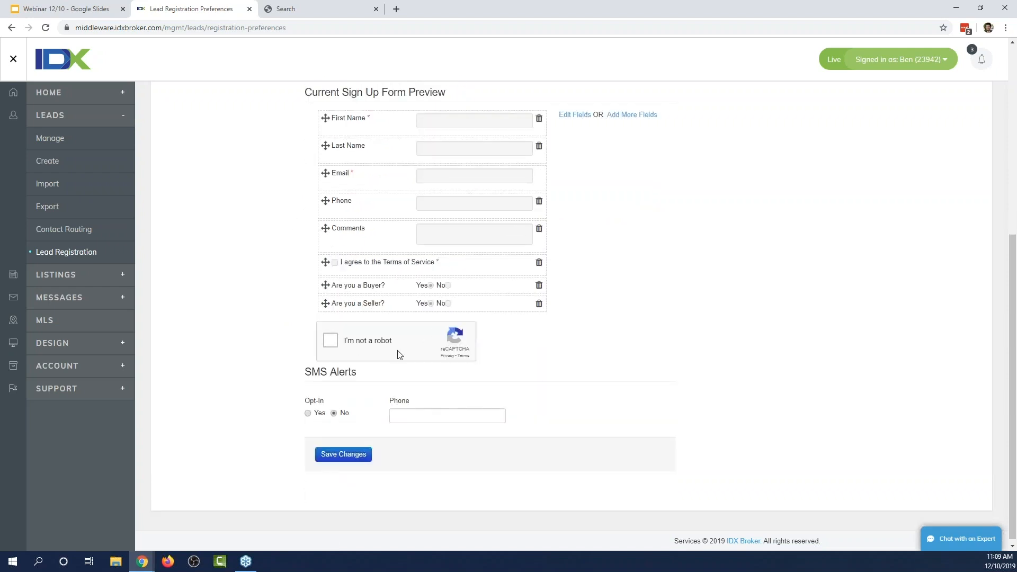
{"action": "scroll", "coordinate": [297, 353], "scroll_direction": "up", "scroll_amount": 1}
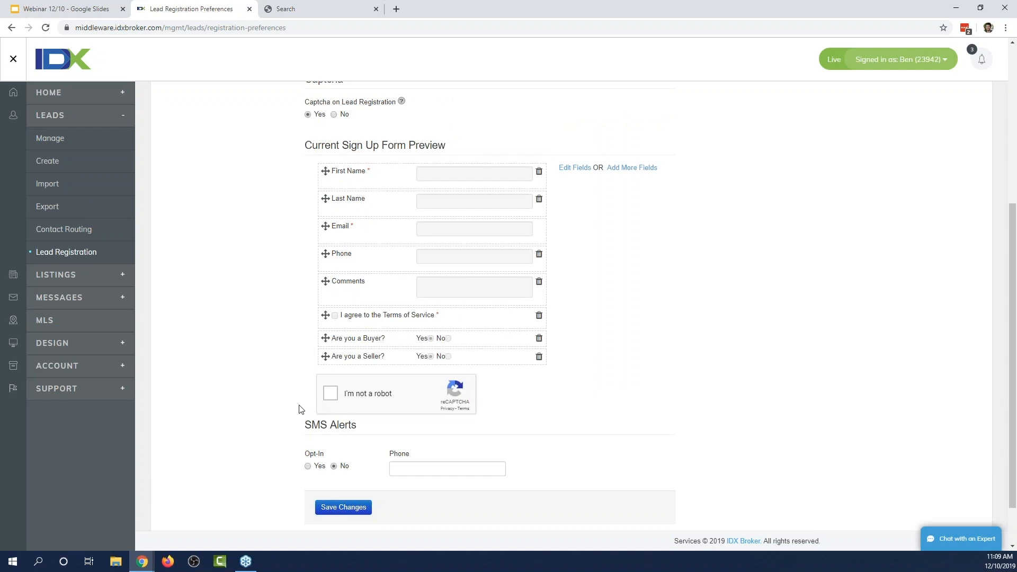
{"action": "scroll", "coordinate": [300, 409], "scroll_direction": "up", "scroll_amount": 1}
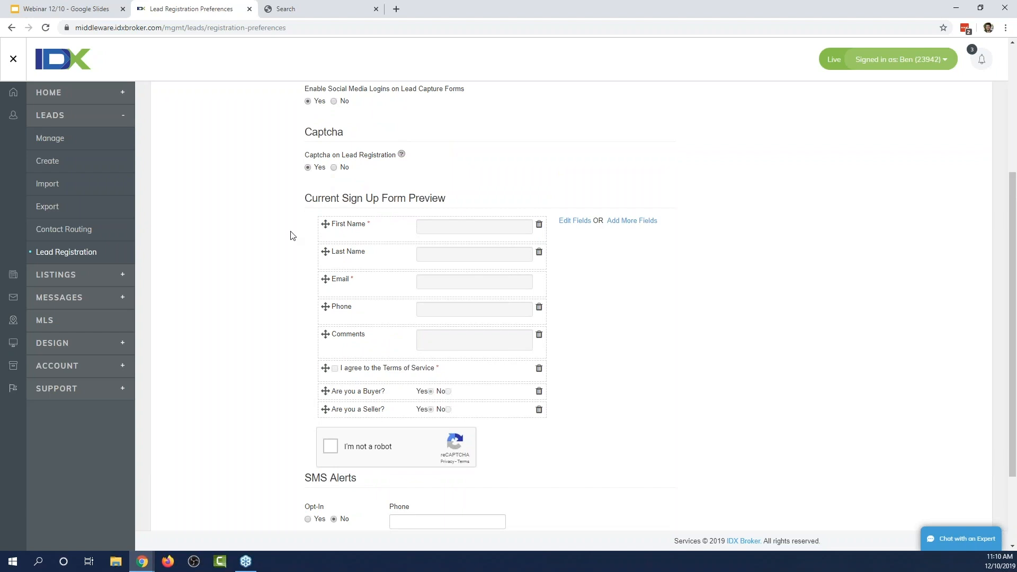
{"action": "scroll", "coordinate": [280, 254], "scroll_direction": "up", "scroll_amount": 3}
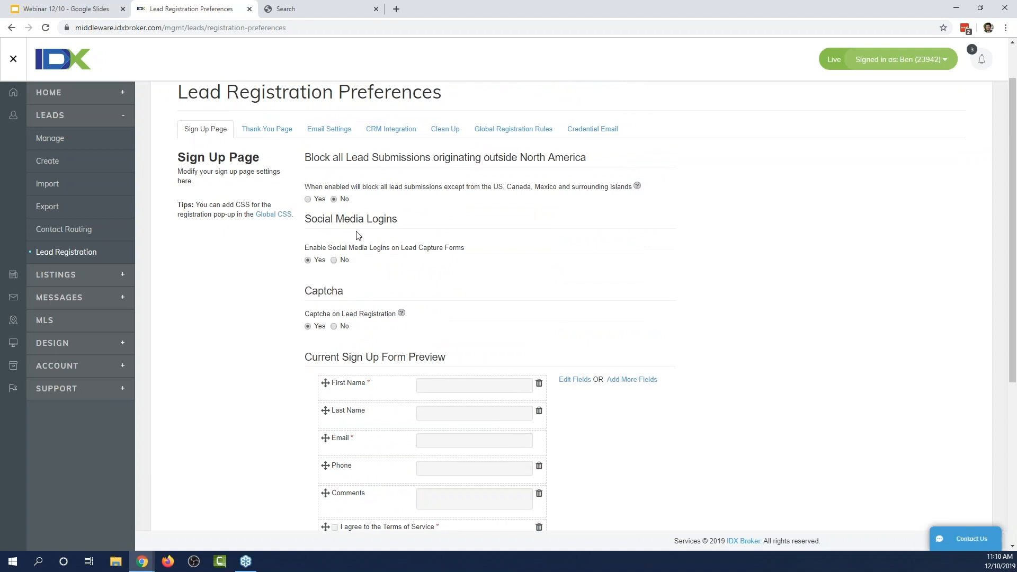
{"action": "scroll", "coordinate": [339, 371], "scroll_direction": "down", "scroll_amount": 1}
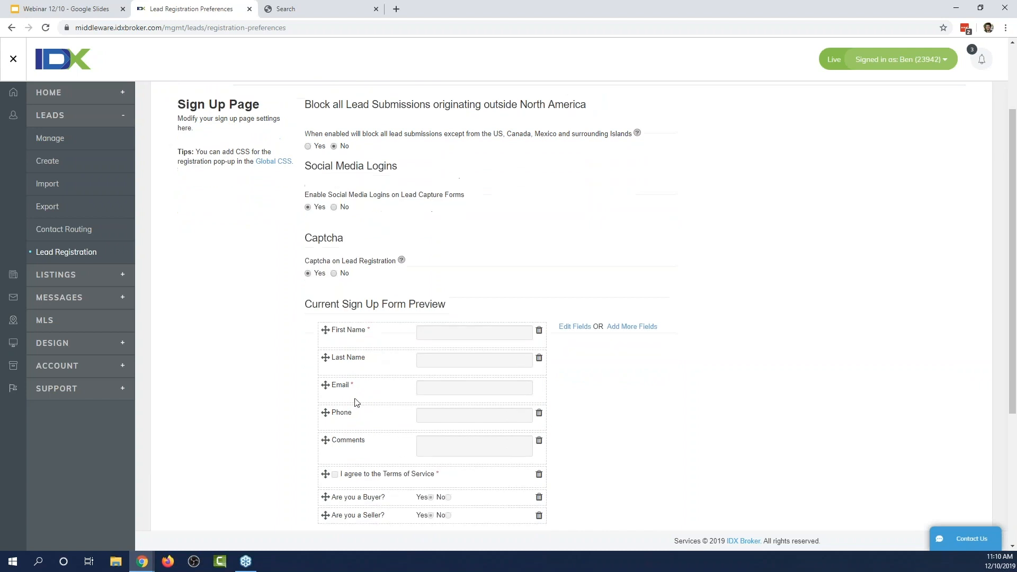
{"action": "scroll", "coordinate": [290, 442], "scroll_direction": "up", "scroll_amount": 1}
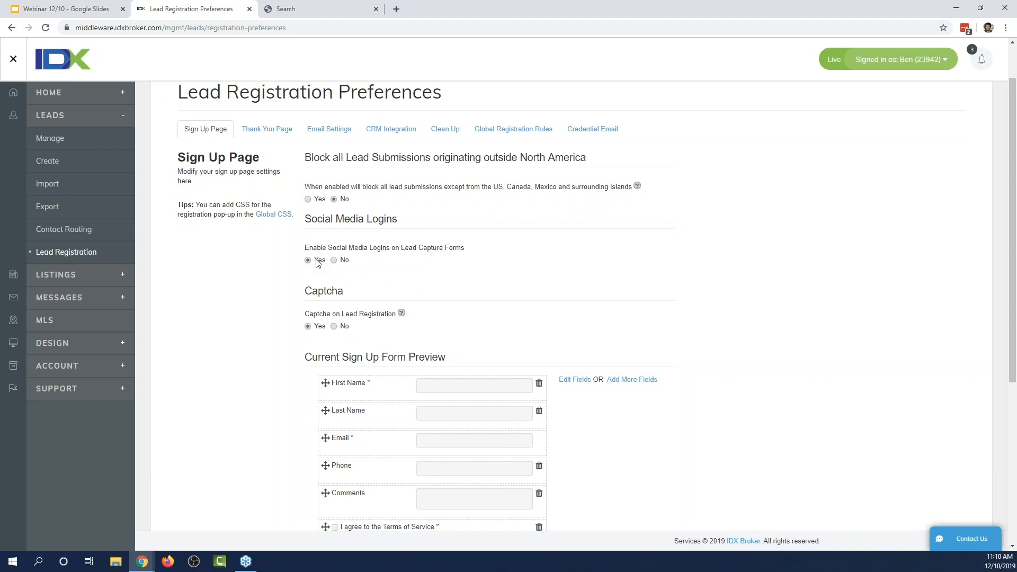
{"action": "scroll", "coordinate": [279, 283], "scroll_direction": "down", "scroll_amount": 5}
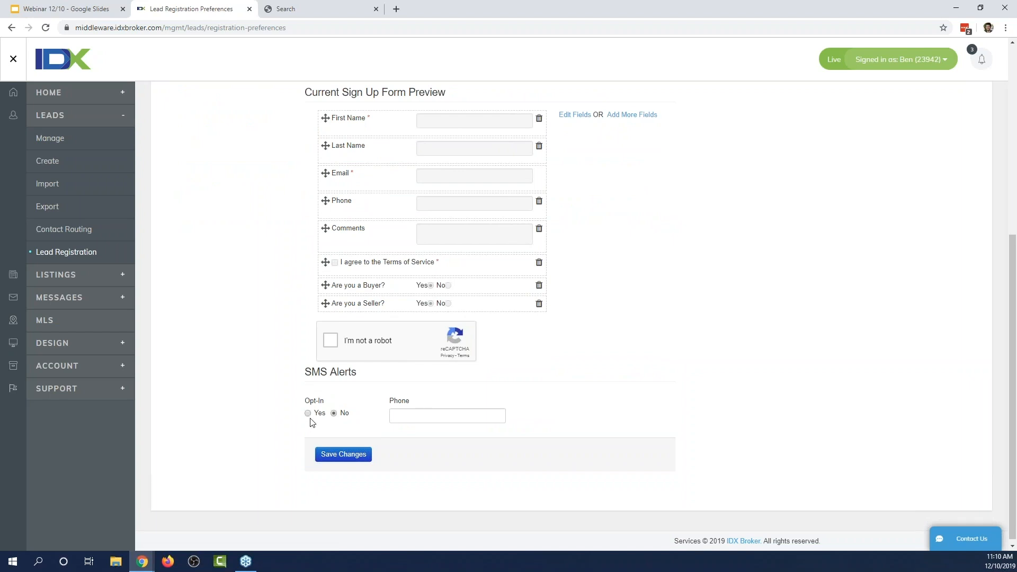
{"action": "left_click", "coordinate": [309, 414]}
{"action": "left_click", "coordinate": [414, 417]}
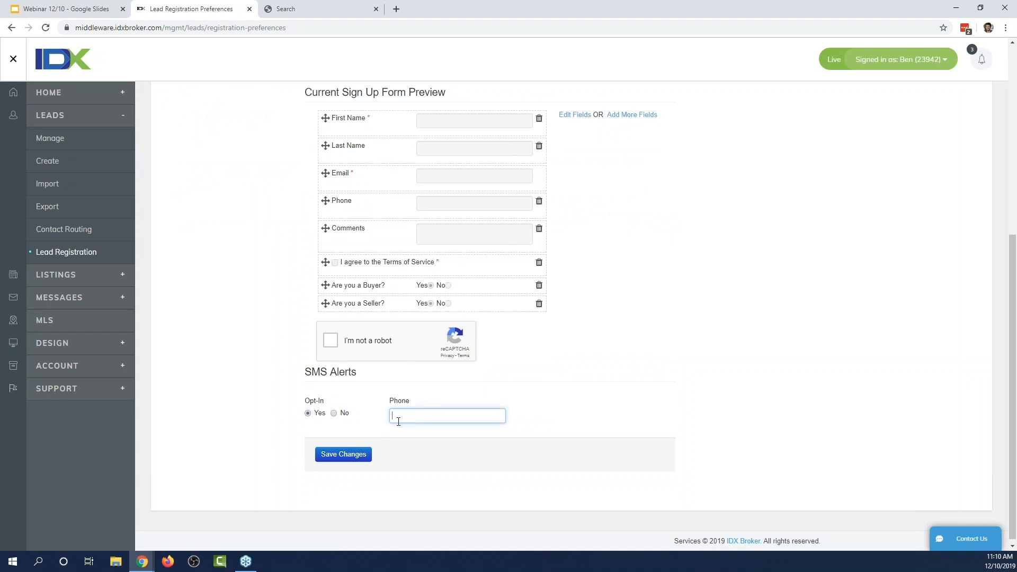
{"action": "scroll", "coordinate": [256, 423], "scroll_direction": "up", "scroll_amount": 2}
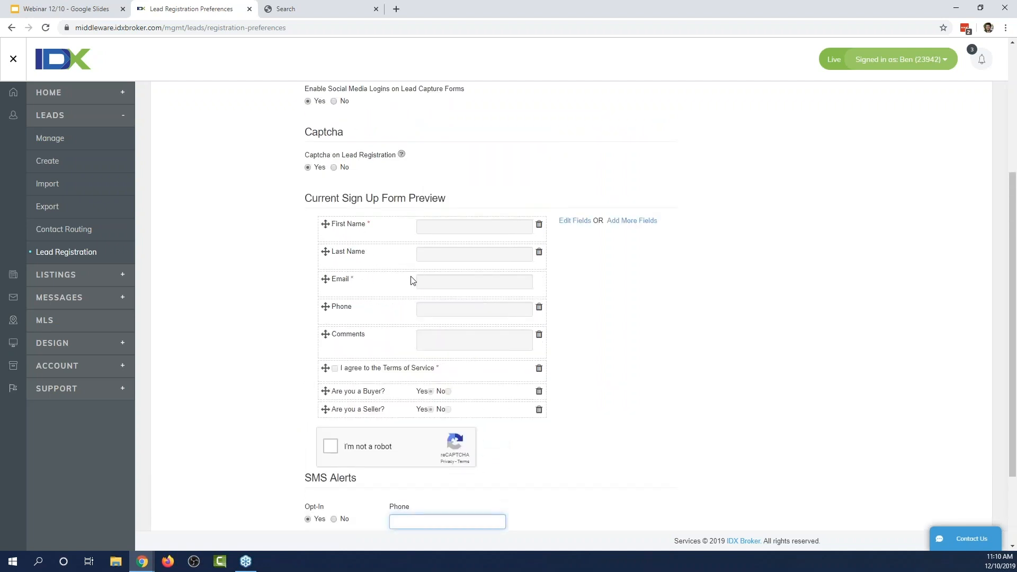
{"action": "scroll", "coordinate": [355, 371], "scroll_direction": "down", "scroll_amount": 2}
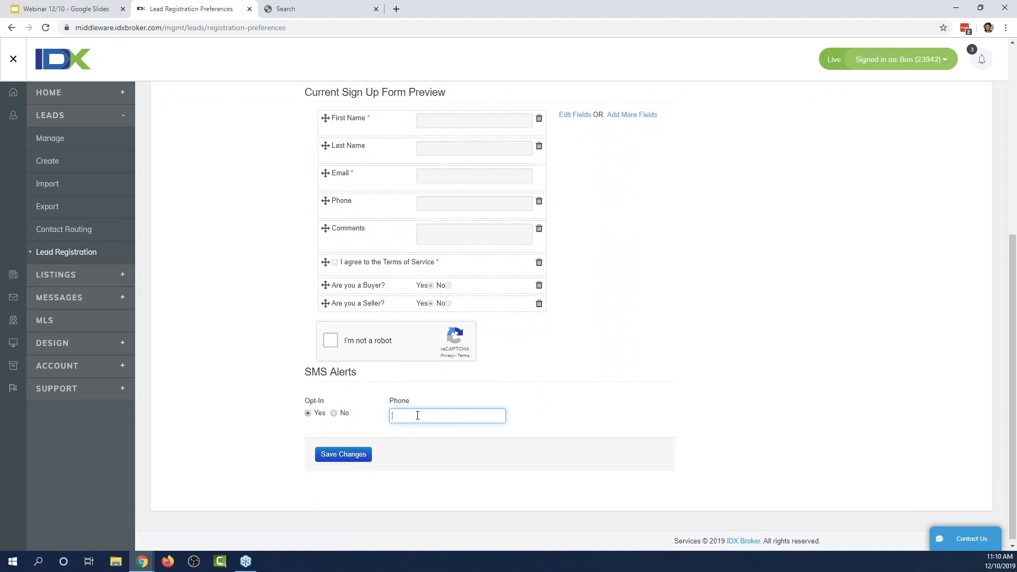
{"action": "scroll", "coordinate": [381, 297], "scroll_direction": "up", "scroll_amount": 1}
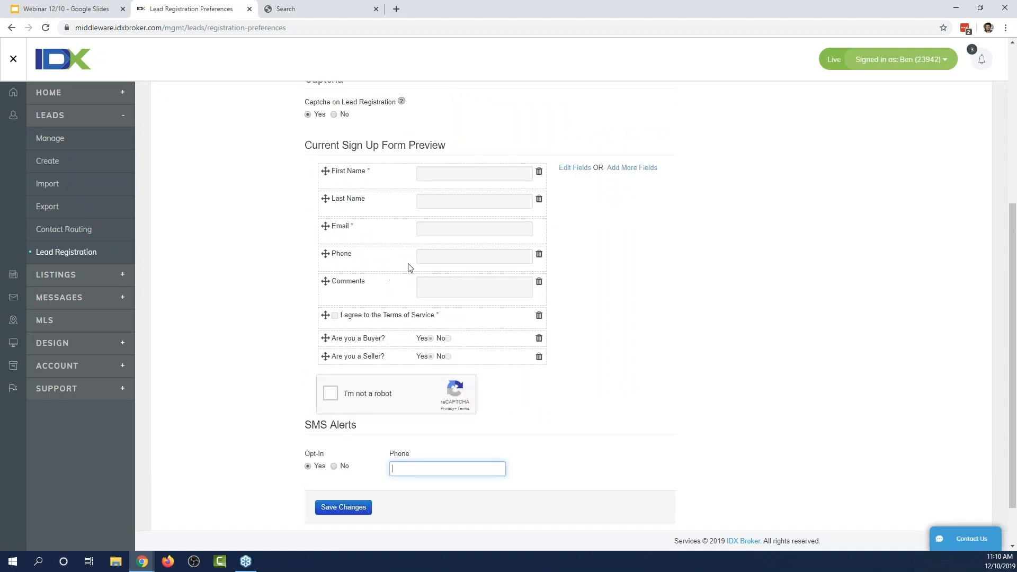
{"action": "scroll", "coordinate": [372, 303], "scroll_direction": "down", "scroll_amount": 1}
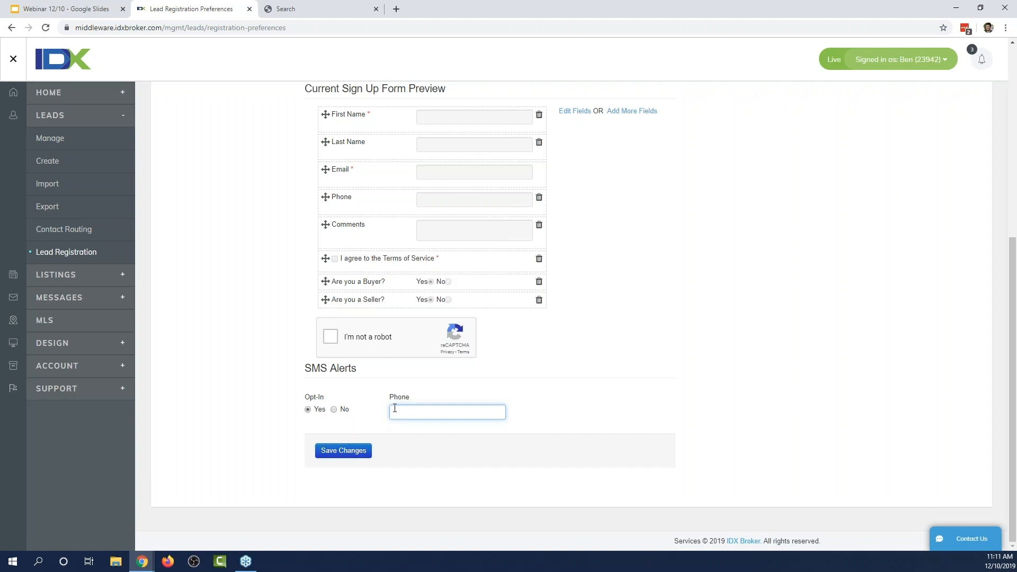
{"action": "scroll", "coordinate": [278, 416], "scroll_direction": "up", "scroll_amount": 5}
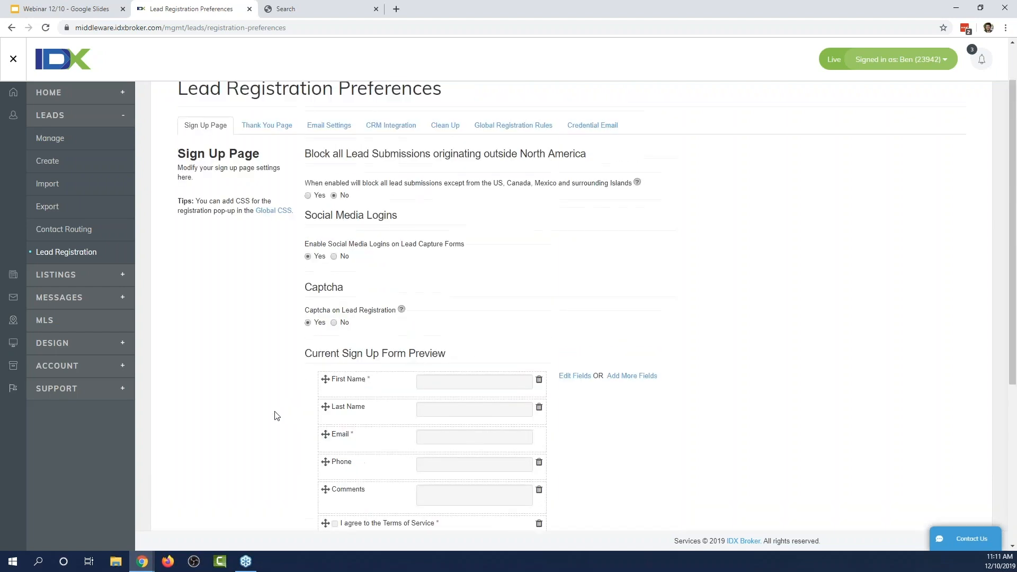
{"action": "scroll", "coordinate": [277, 416], "scroll_direction": "down", "scroll_amount": 1}
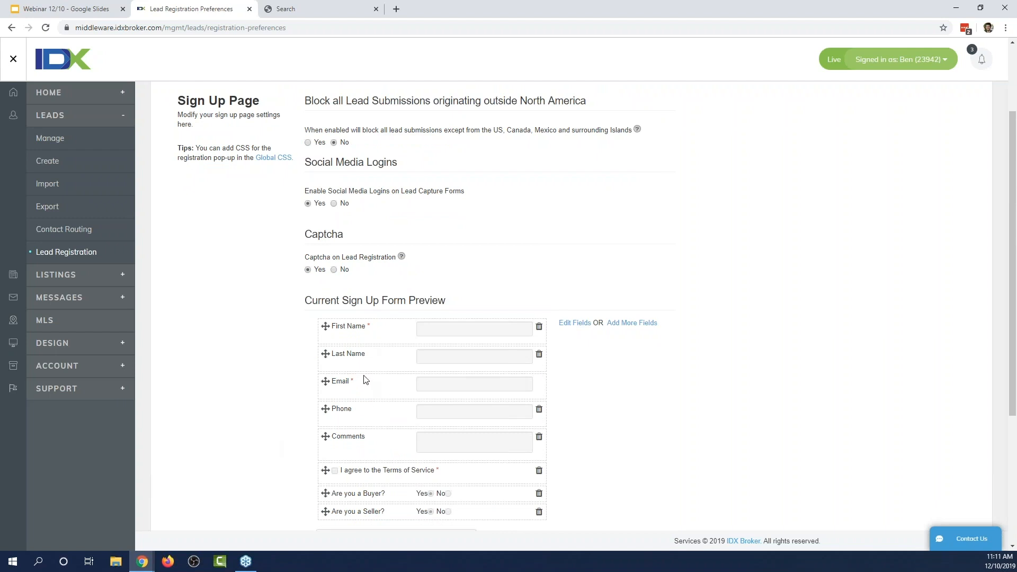
{"action": "scroll", "coordinate": [359, 391], "scroll_direction": "down", "scroll_amount": 1}
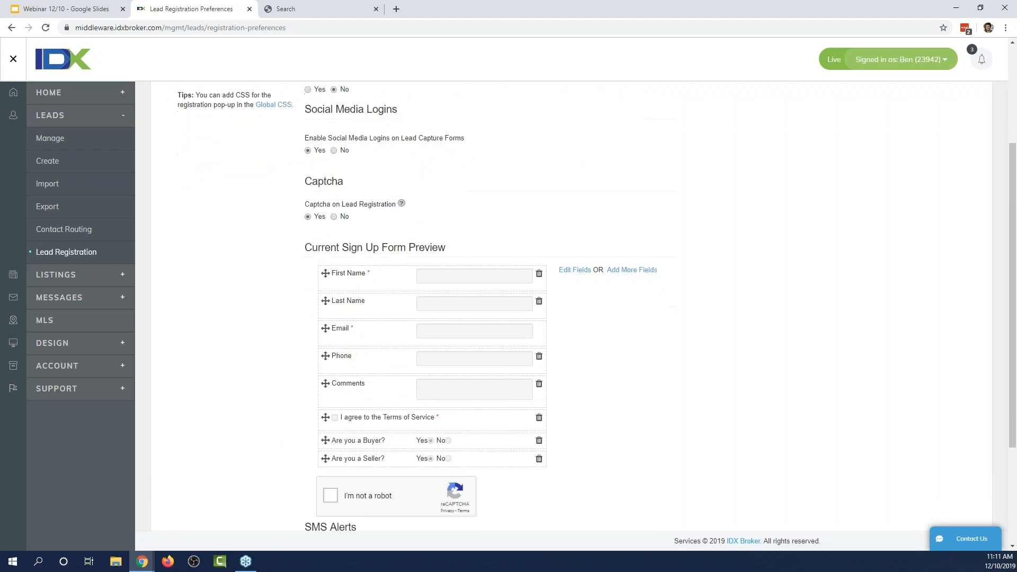
{"action": "scroll", "coordinate": [333, 443], "scroll_direction": "up", "scroll_amount": 3}
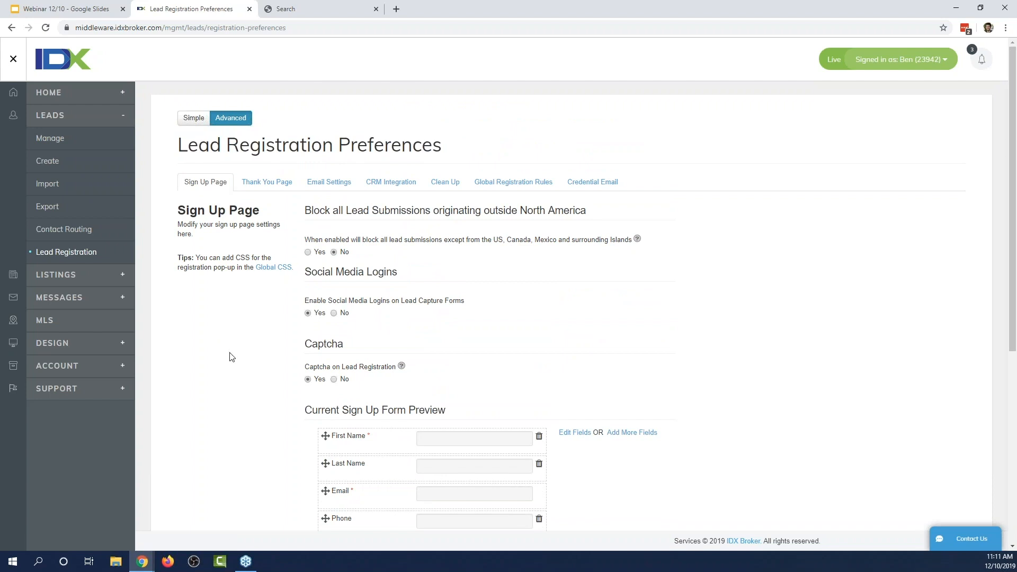
{"action": "scroll", "coordinate": [239, 355], "scroll_direction": "down", "scroll_amount": 2}
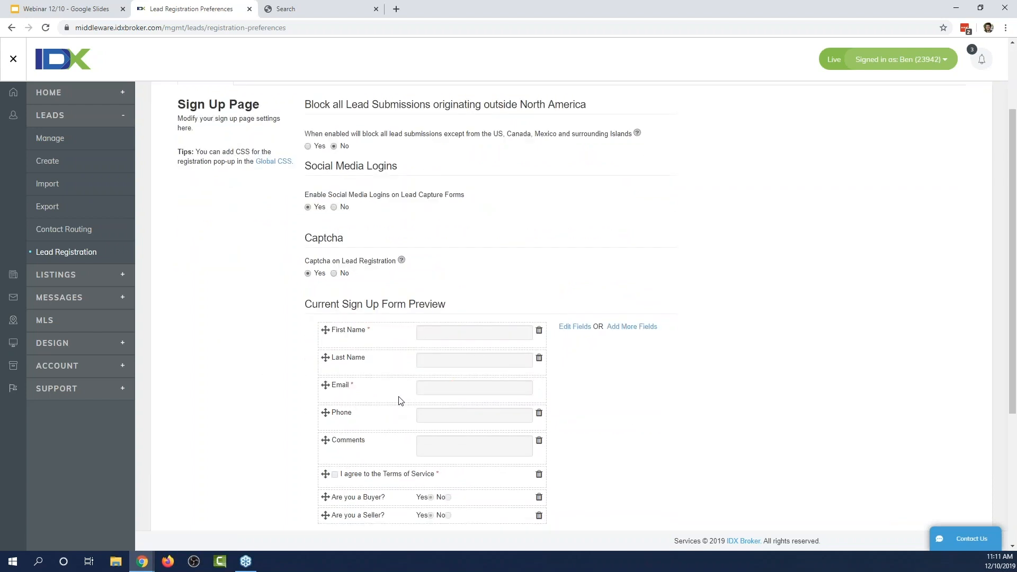
{"action": "scroll", "coordinate": [223, 417], "scroll_direction": "up", "scroll_amount": 2}
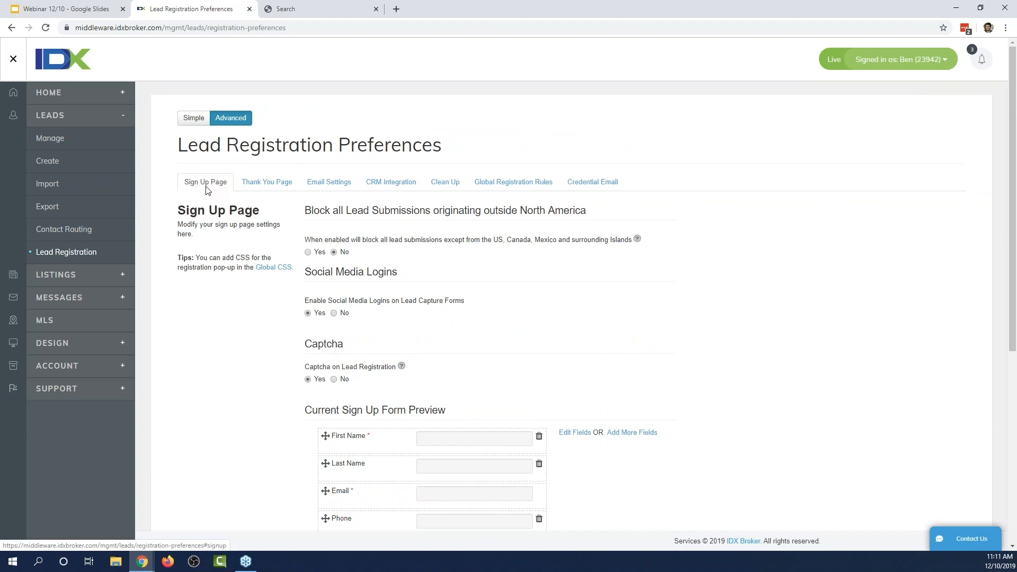
Go to Global Registration Rules without saving the Sign Up Page changes, and review its sections.
{"action": "left_click", "coordinate": [513, 188]}
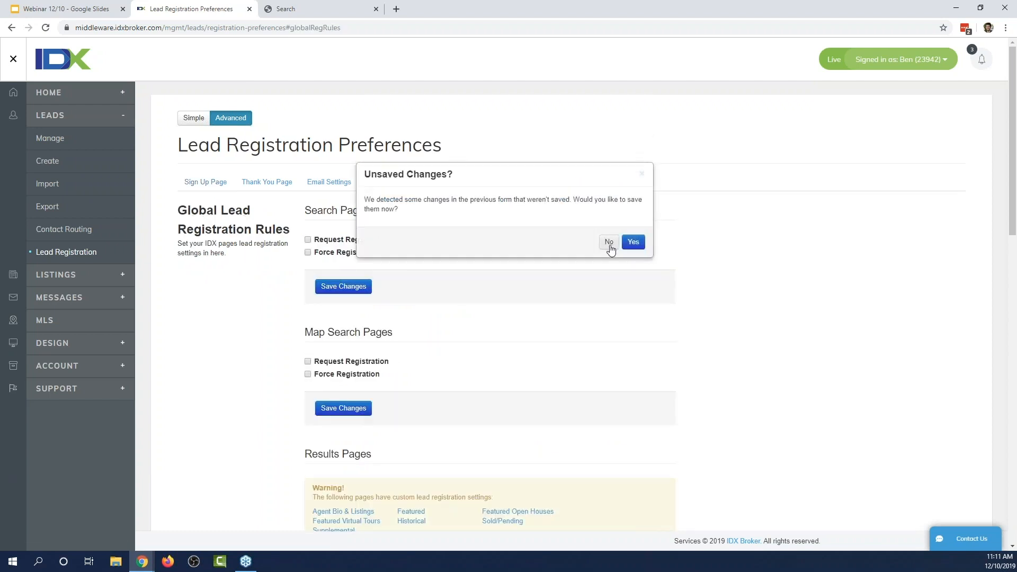
{"action": "left_click", "coordinate": [609, 243]}
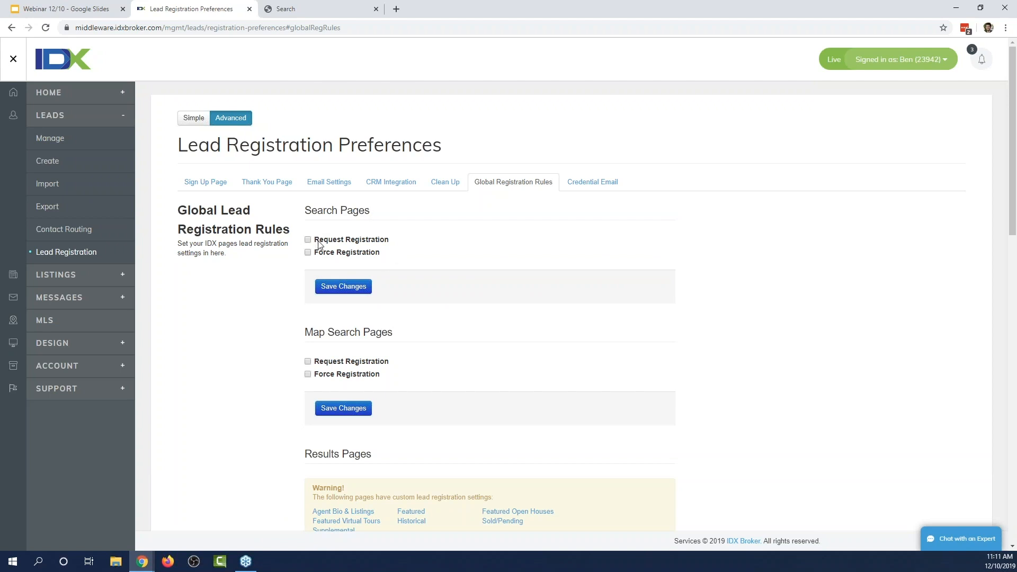
{"action": "scroll", "coordinate": [237, 271], "scroll_direction": "down", "scroll_amount": 1}
{"action": "scroll", "coordinate": [238, 271], "scroll_direction": "down", "scroll_amount": 3}
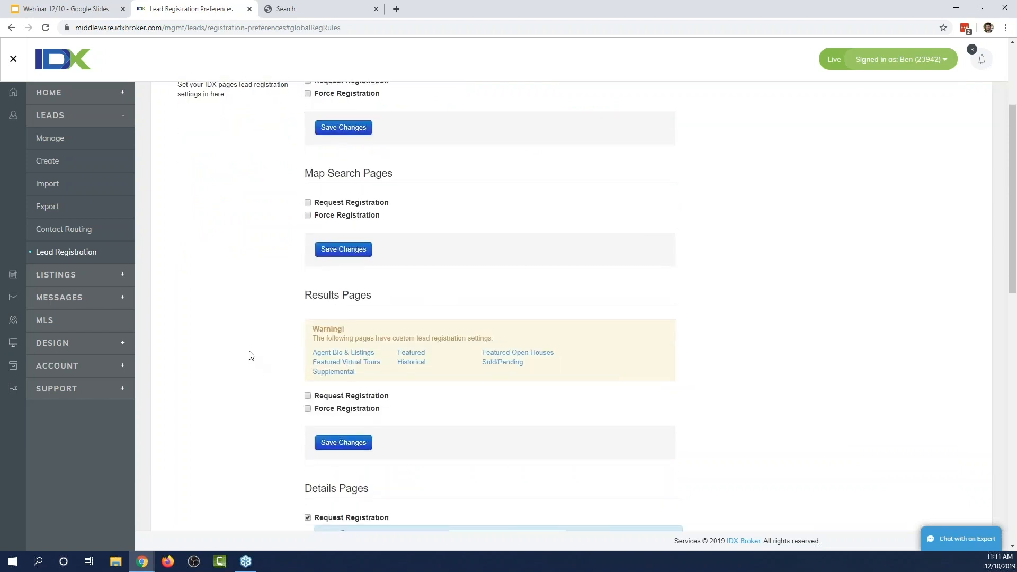
{"action": "scroll", "coordinate": [253, 356], "scroll_direction": "up", "scroll_amount": 4}
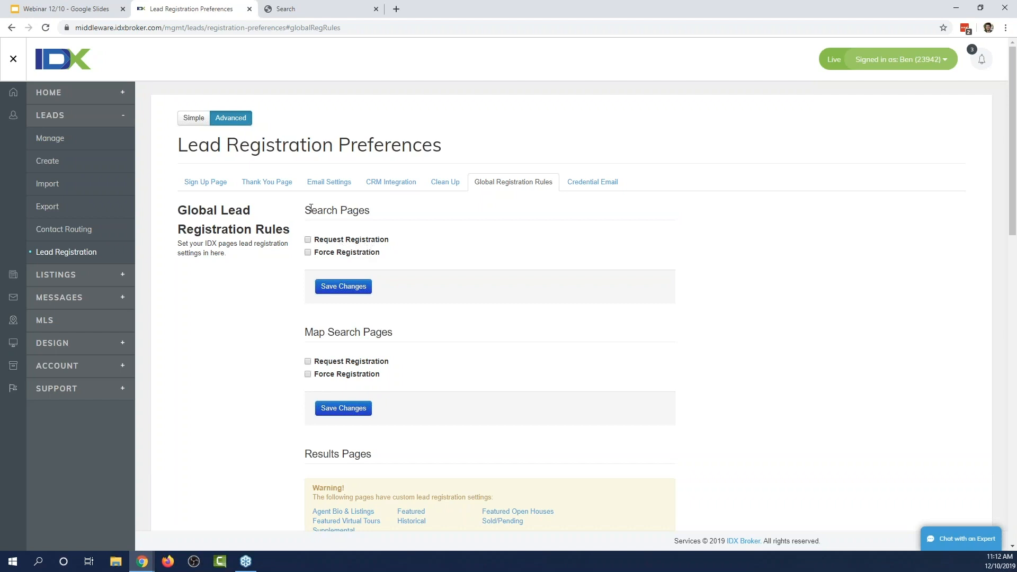
Make search pages request non-recurring registration after 7 pages viewed.
{"action": "left_click", "coordinate": [309, 241]}
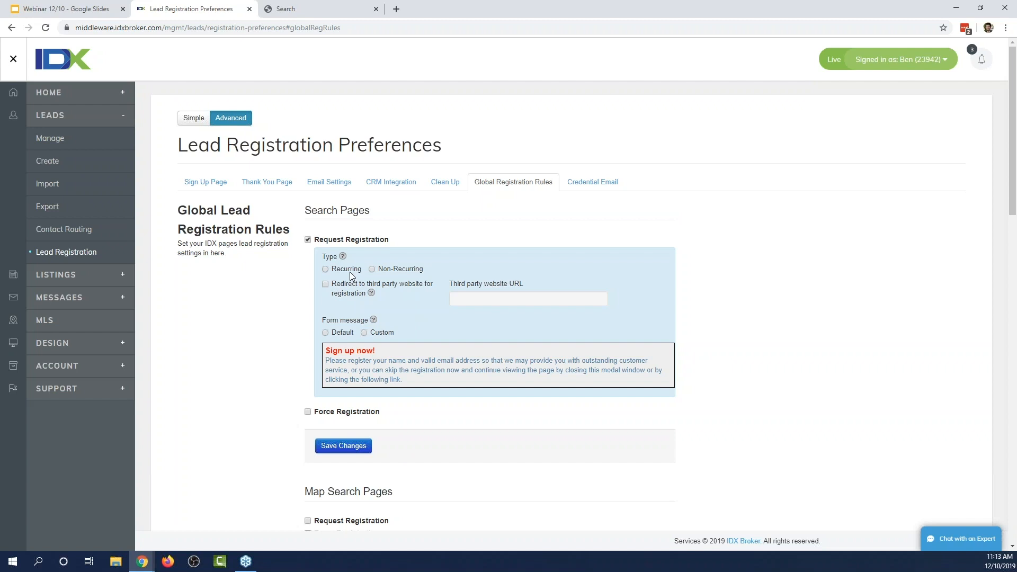
{"action": "left_click", "coordinate": [392, 269]}
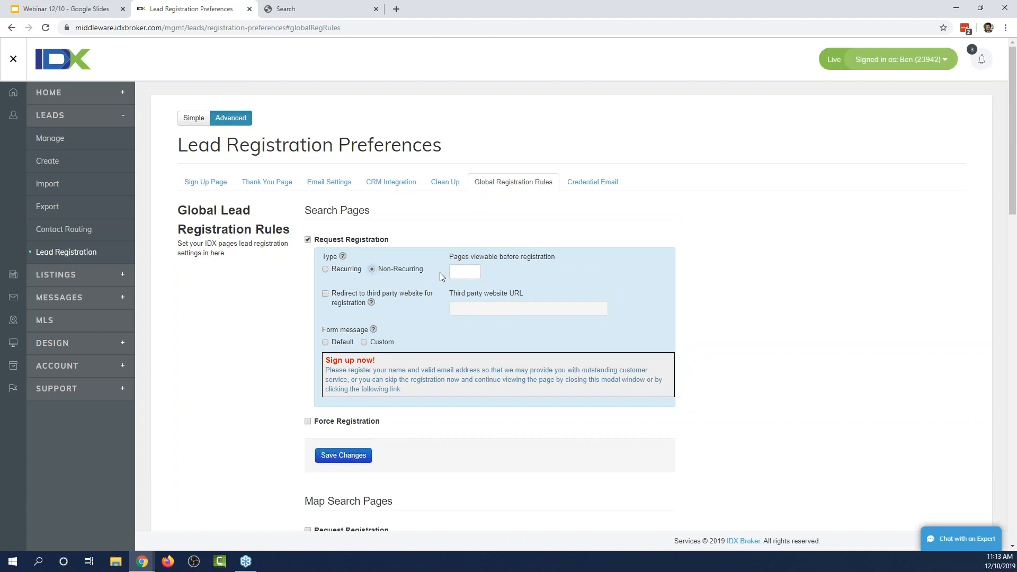
{"action": "left_click", "coordinate": [461, 273]}
{"action": "type", "text": "3"}
Keep the third-party registration redirect off and choose the Default sign-up form message.
{"action": "left_click", "coordinate": [349, 304]}
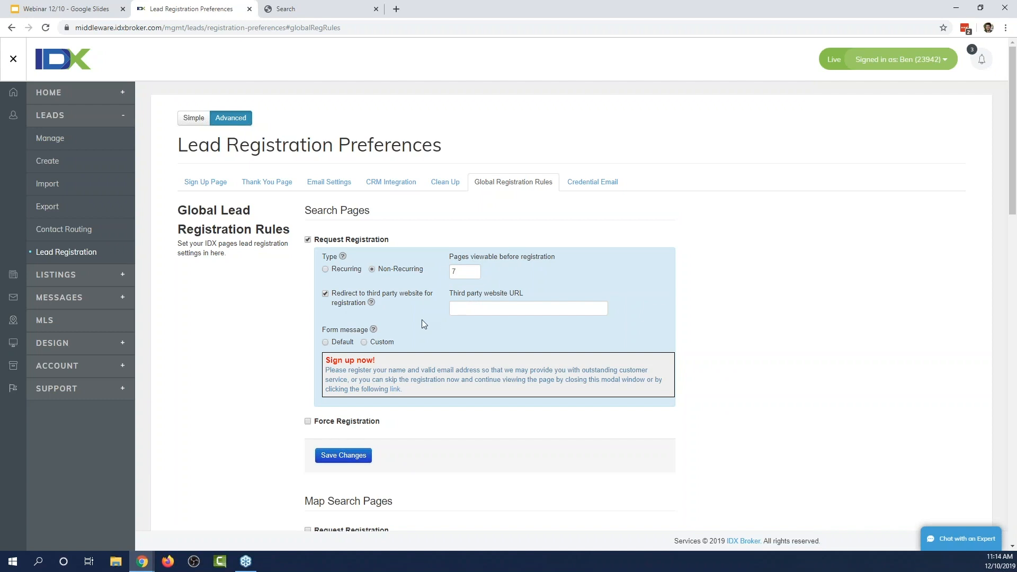
{"action": "left_click", "coordinate": [487, 307]}
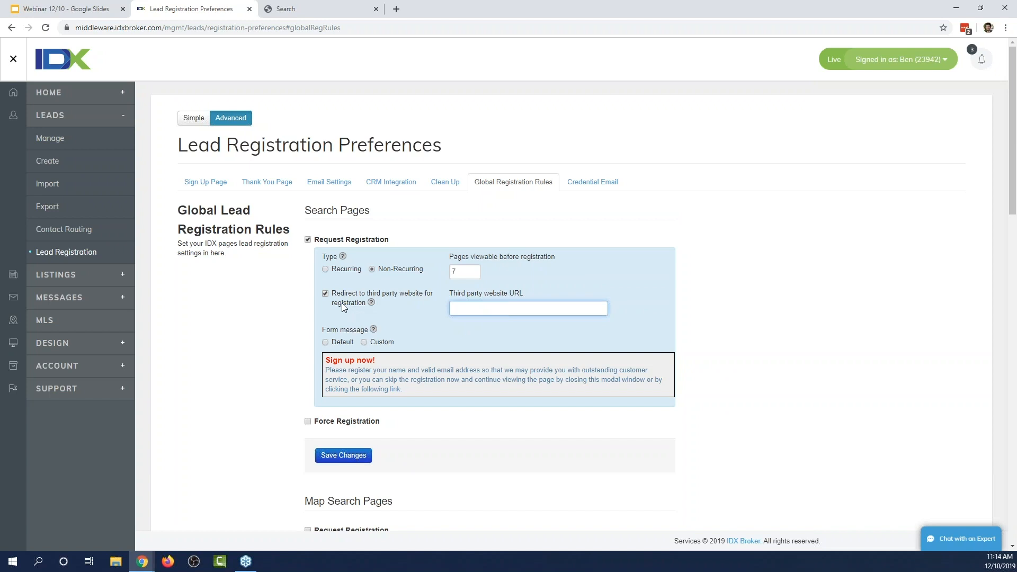
{"action": "left_click", "coordinate": [326, 294]}
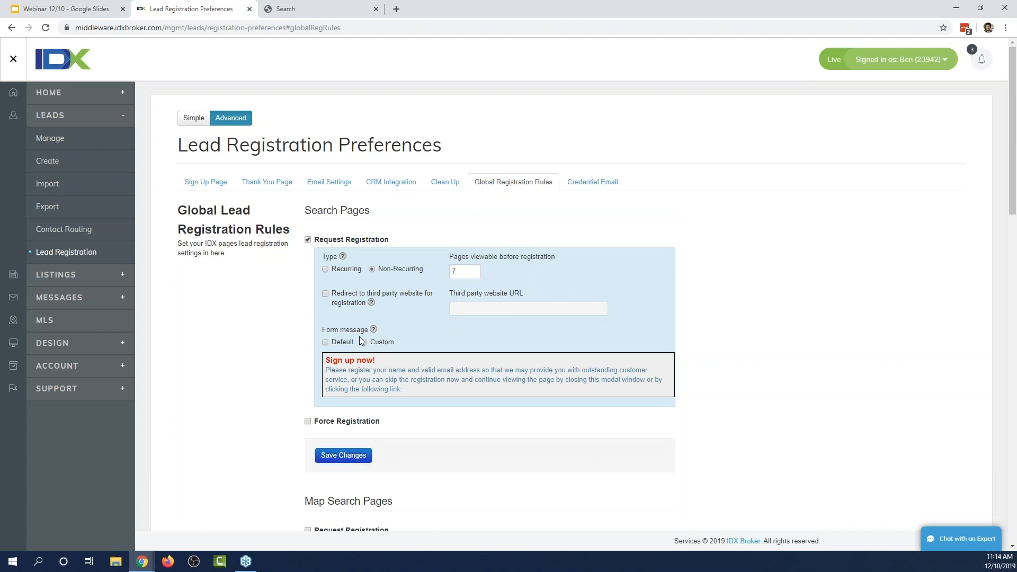
{"action": "left_click", "coordinate": [330, 342]}
{"action": "left_click_drag", "start_coordinate": [403, 393], "coordinate": [323, 360]}
{"action": "left_click", "coordinate": [306, 349]}
Switch to a Custom form message, set pages viewable to 0, and save the search-page rules.
{"action": "left_click", "coordinate": [364, 343]}
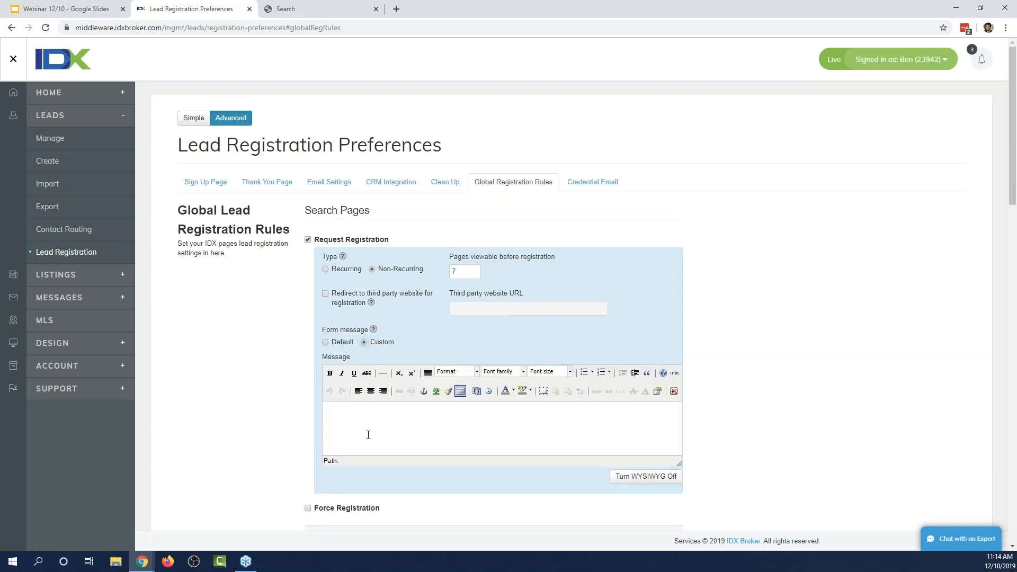
{"action": "scroll", "coordinate": [327, 417], "scroll_direction": "down", "scroll_amount": 2}
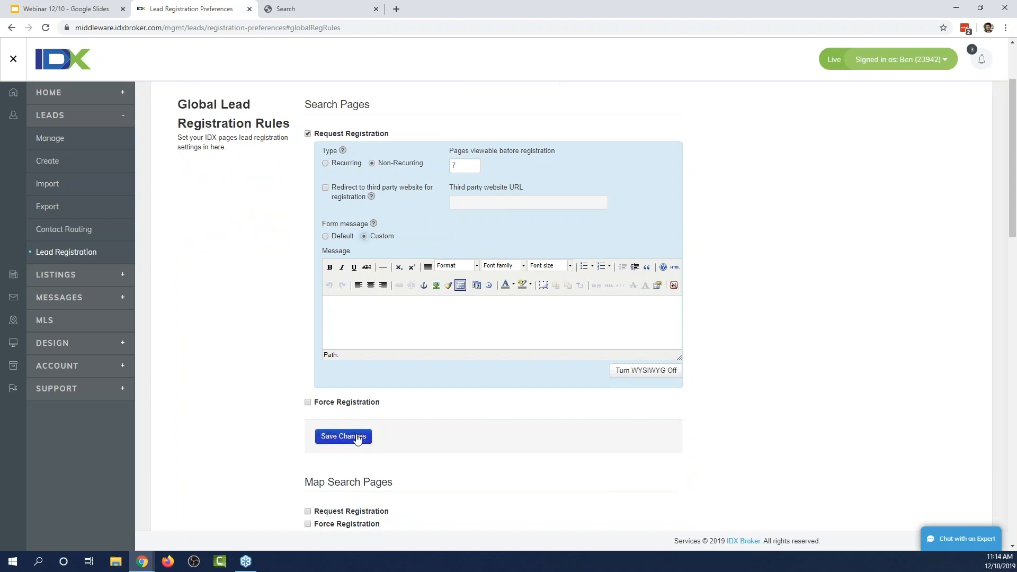
{"action": "left_click", "coordinate": [321, 439]}
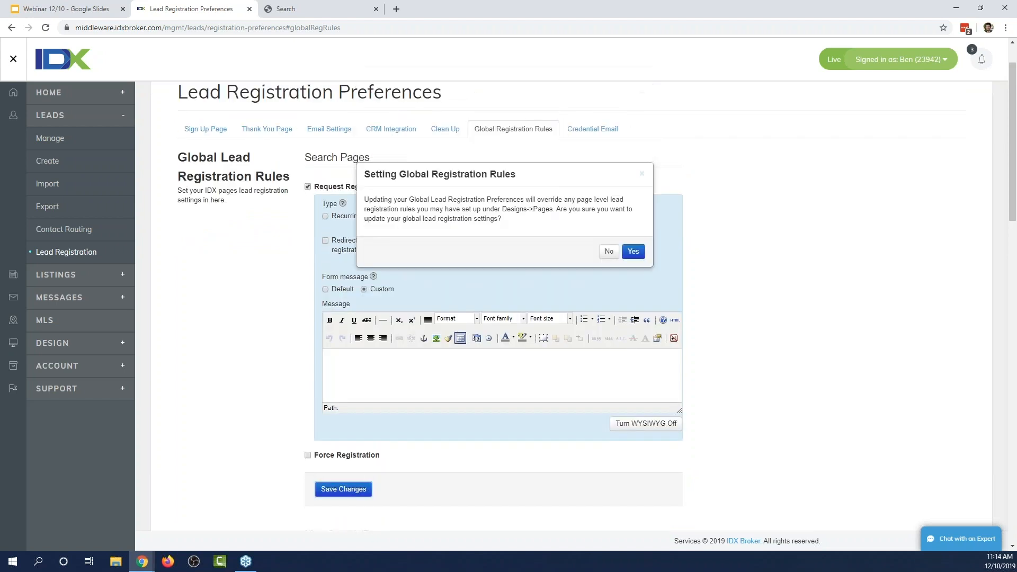
{"action": "left_click", "coordinate": [608, 253]}
{"action": "type", "text": "0"}
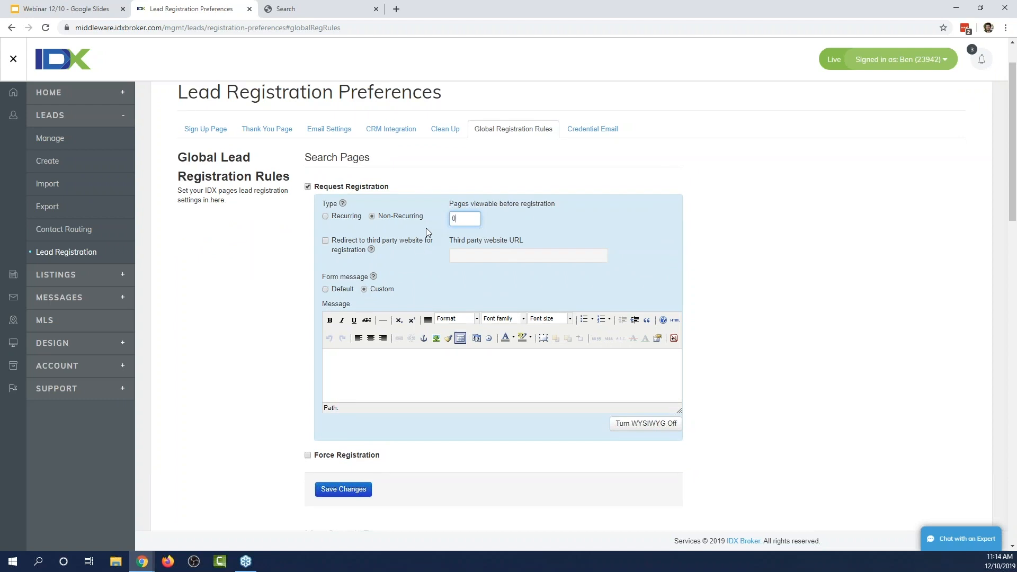
{"action": "left_click", "coordinate": [342, 489]}
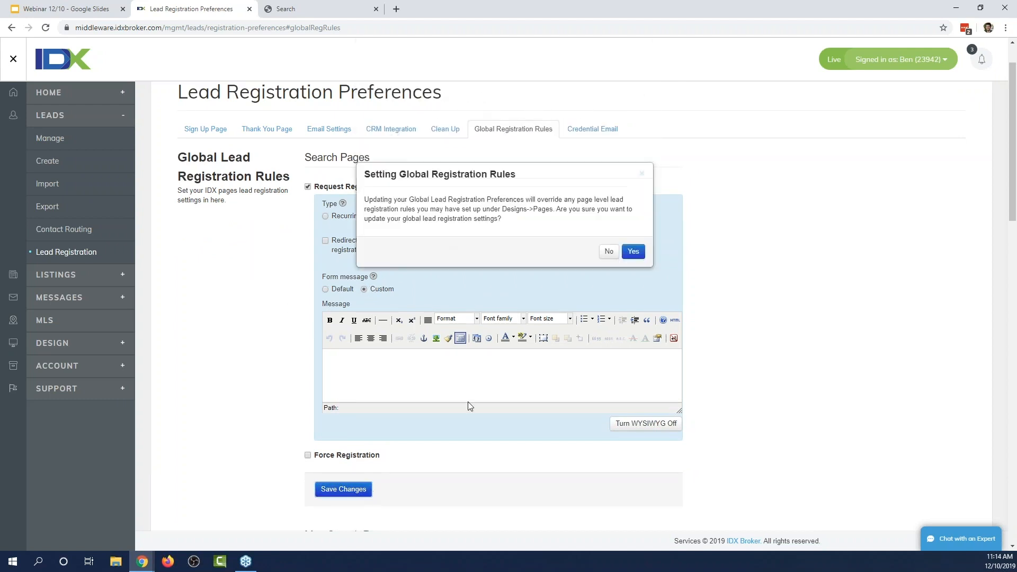
{"action": "left_click", "coordinate": [636, 251]}
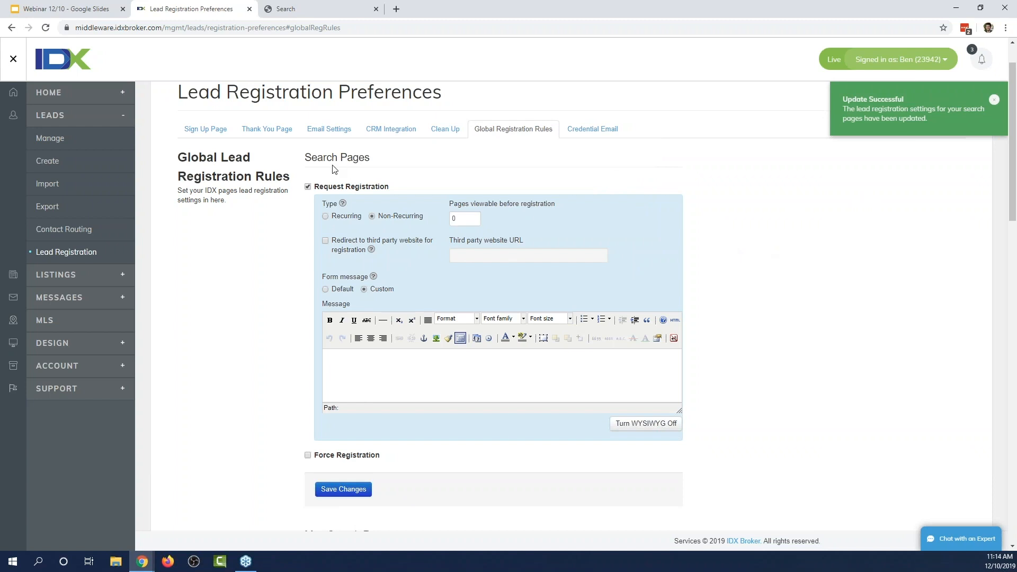
{"action": "left_click", "coordinate": [302, 13]}
{"action": "mouse_move", "coordinate": [424, 179]}
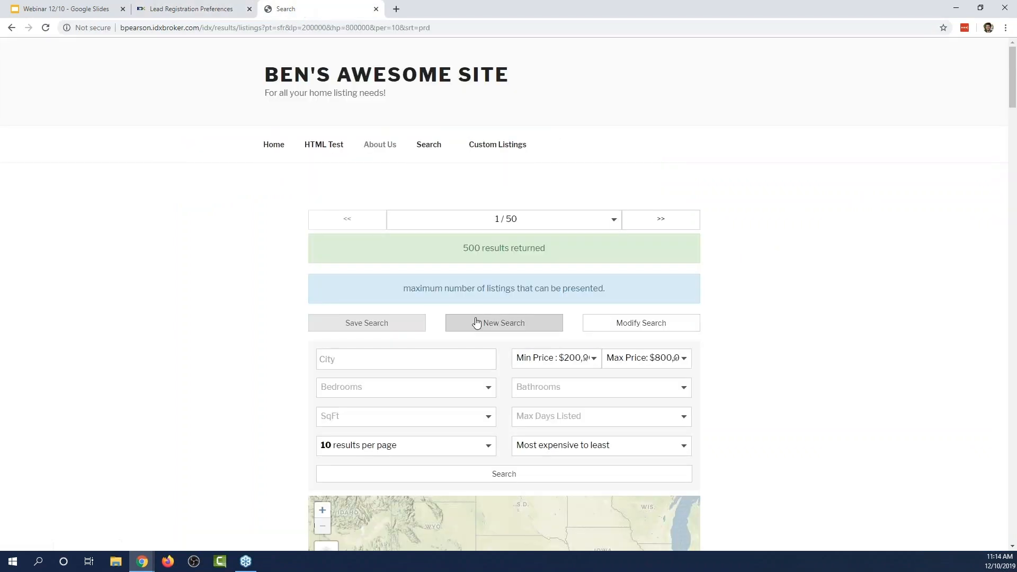
Run a test property search on Ben's Awesome Site, then clear it for a new search.
{"action": "left_click", "coordinate": [507, 328]}
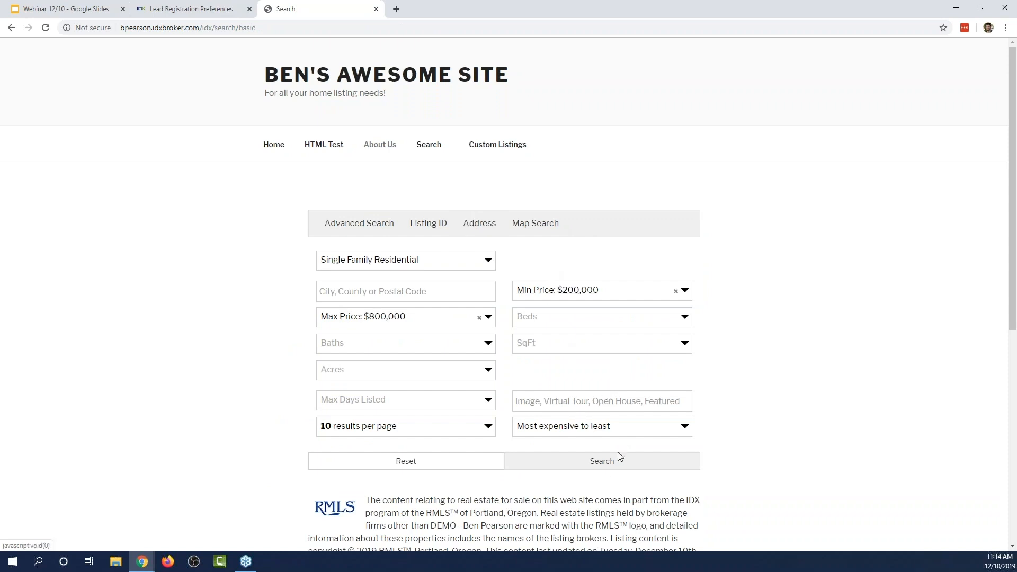
{"action": "left_click", "coordinate": [632, 459]}
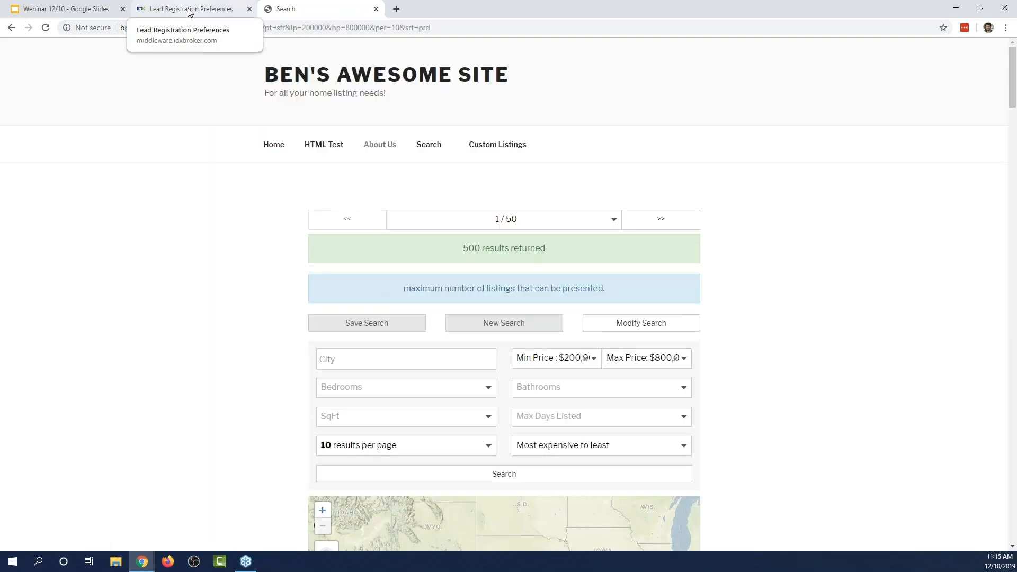
{"action": "left_click", "coordinate": [506, 324]}
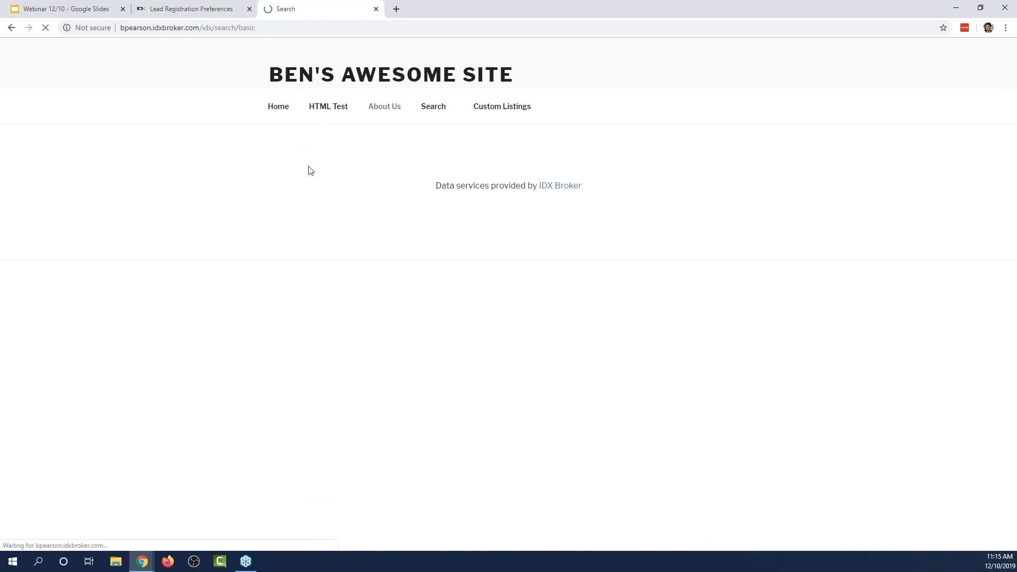
Back in IDX Broker, open the Design > Website > Page Templates list.
{"action": "left_click", "coordinate": [207, 15]}
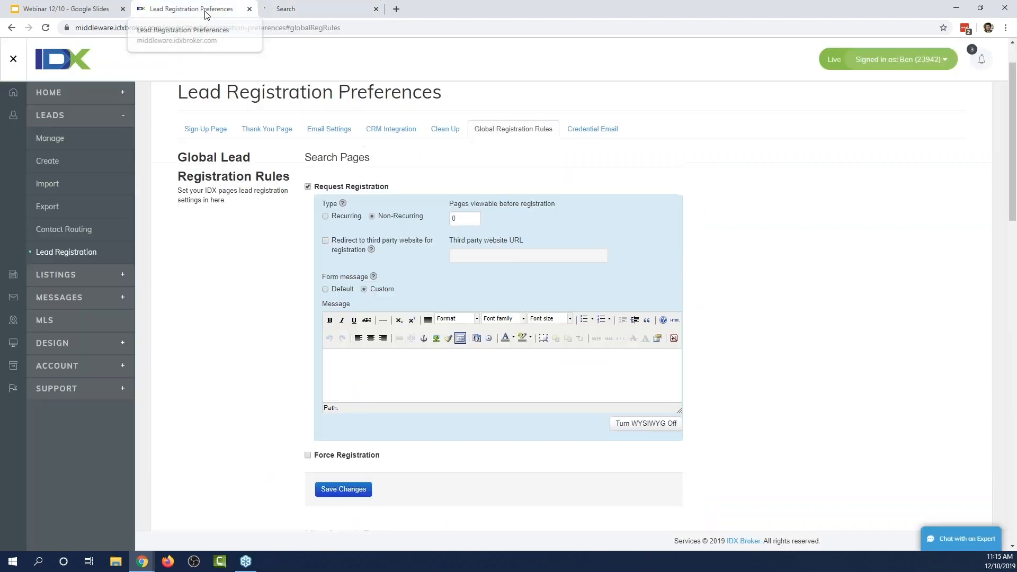
{"action": "left_click", "coordinate": [74, 335]}
{"action": "left_click", "coordinate": [67, 258]}
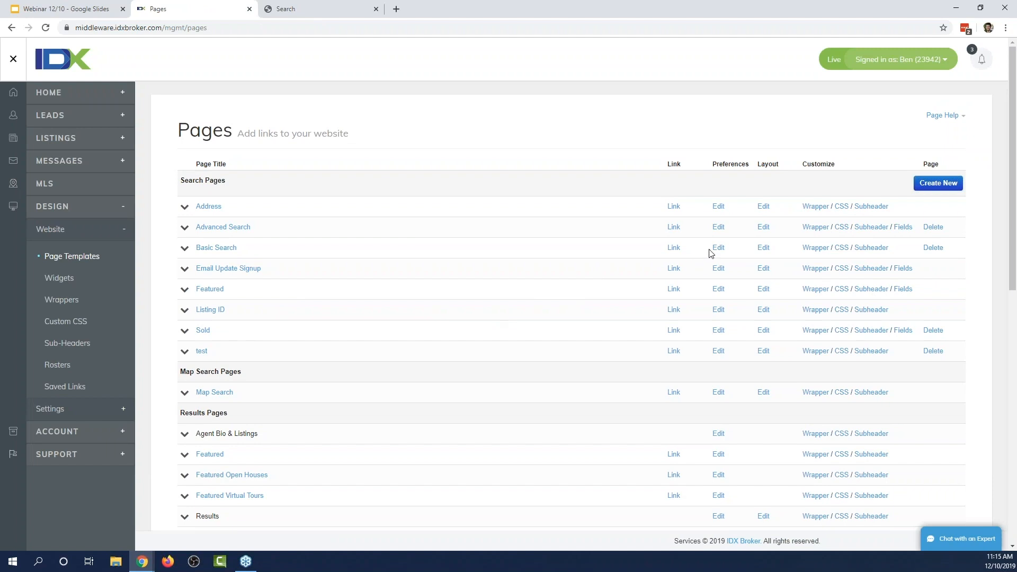
Uncheck Request Registration in the Advanced Search page's Lead Registration preferences.
{"action": "left_click", "coordinate": [719, 228]}
{"action": "left_click", "coordinate": [329, 188]}
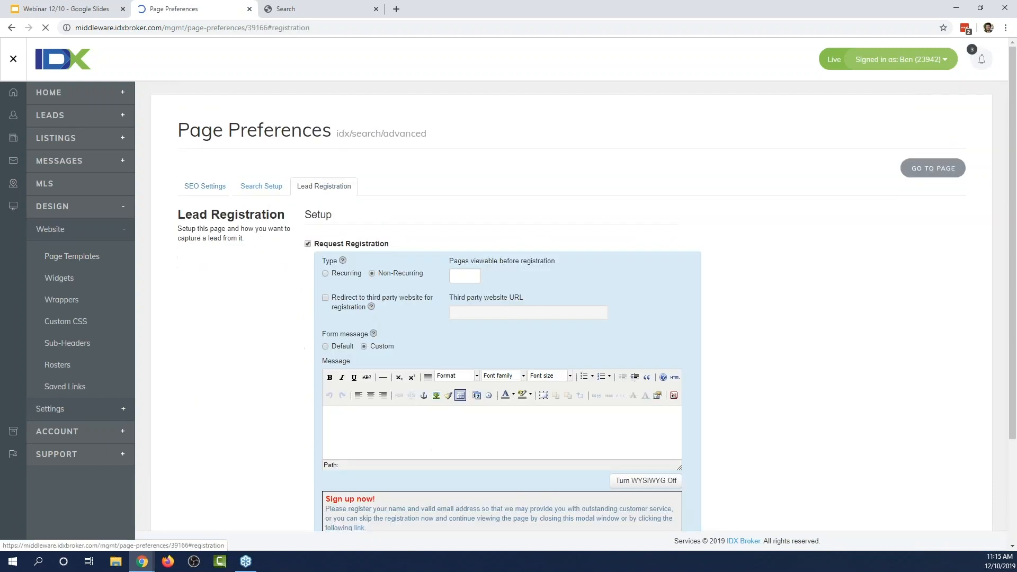
{"action": "left_click", "coordinate": [307, 245]}
Open Advanced Search on Ben's Awesome Site and close the sign-up popup that appears.
{"action": "left_click", "coordinate": [282, 8]}
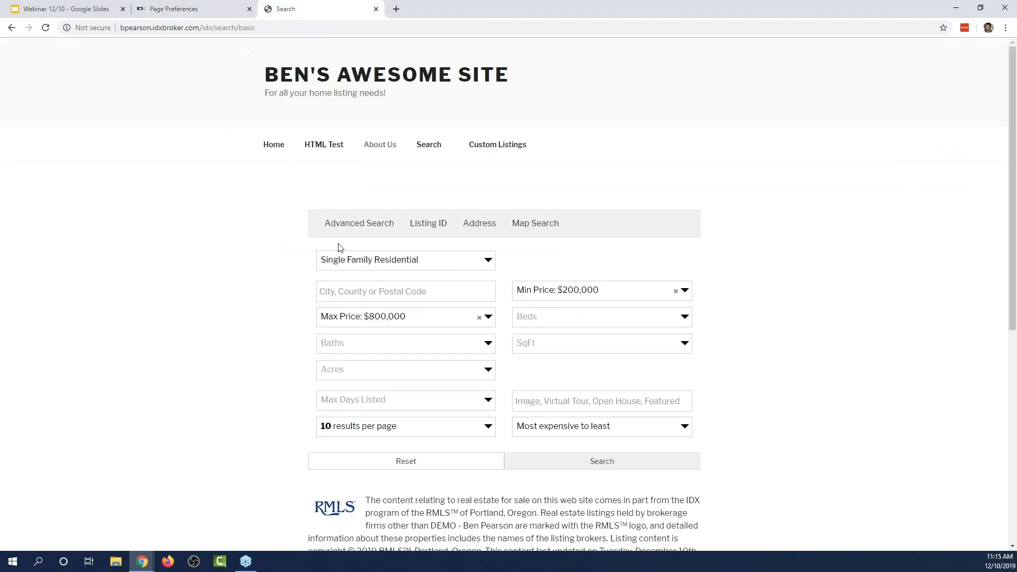
{"action": "left_click", "coordinate": [348, 233]}
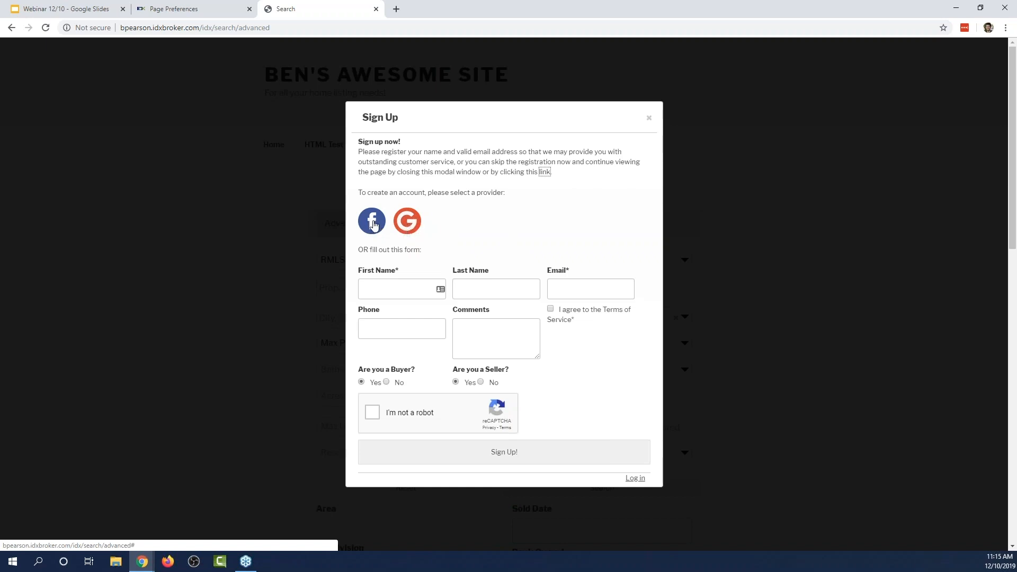
{"action": "left_click", "coordinate": [393, 292]}
{"action": "left_click", "coordinate": [486, 287]}
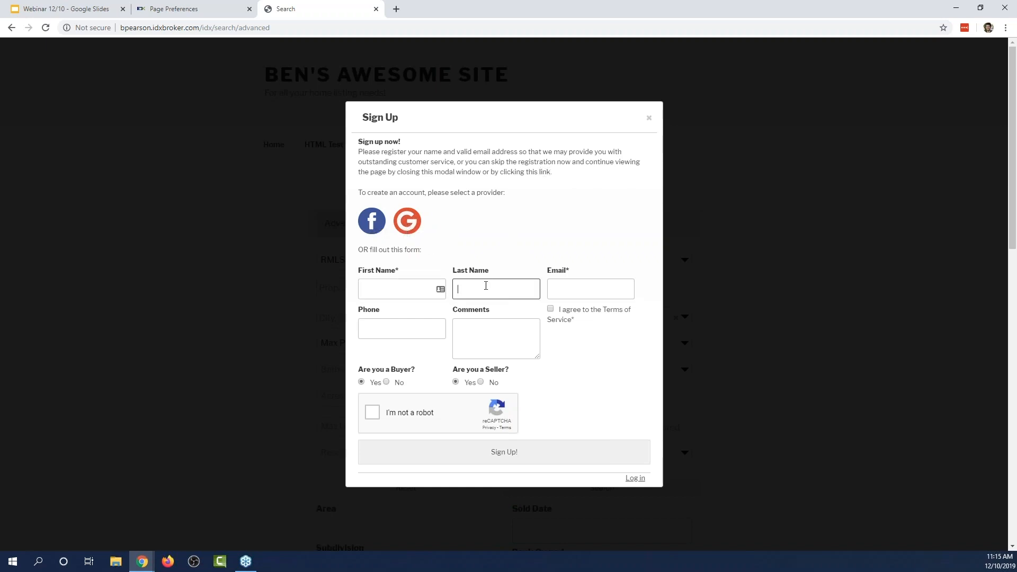
{"action": "left_click", "coordinate": [563, 286]}
{"action": "left_click", "coordinate": [488, 339]}
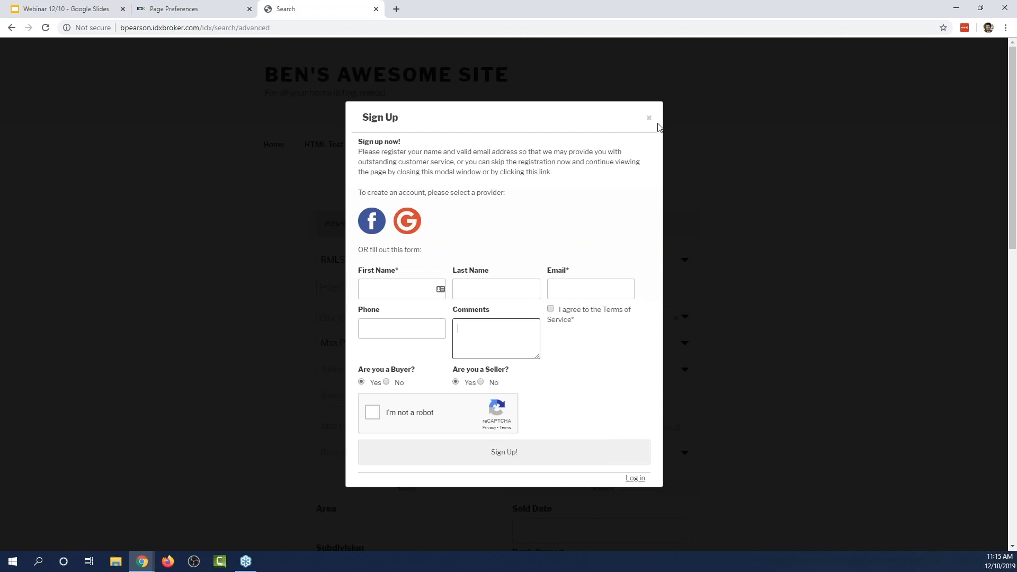
{"action": "left_click", "coordinate": [649, 118]}
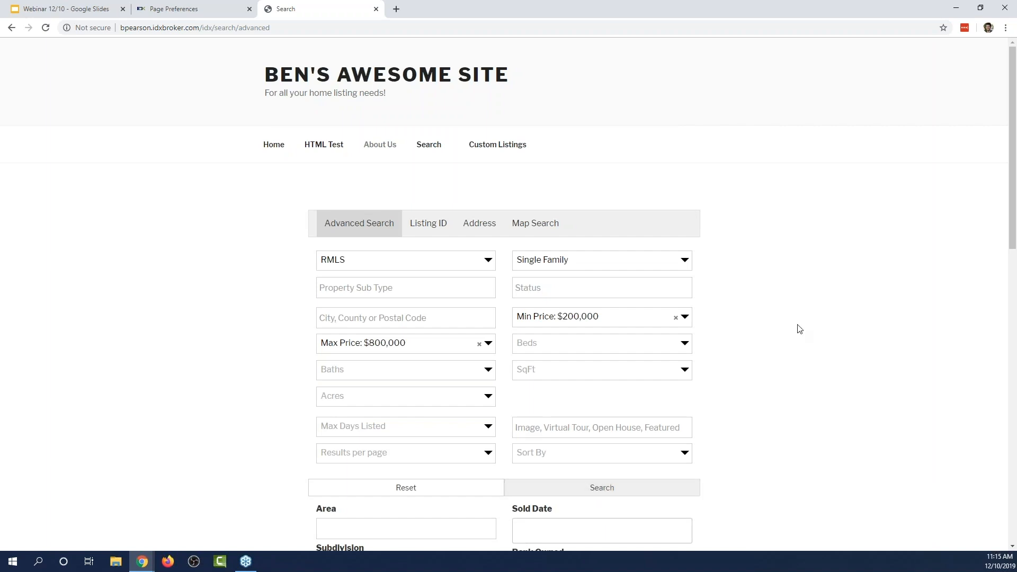
Return to IDX Broker and open Manage Leads from the Leads sidebar.
{"action": "left_click", "coordinate": [200, 8]}
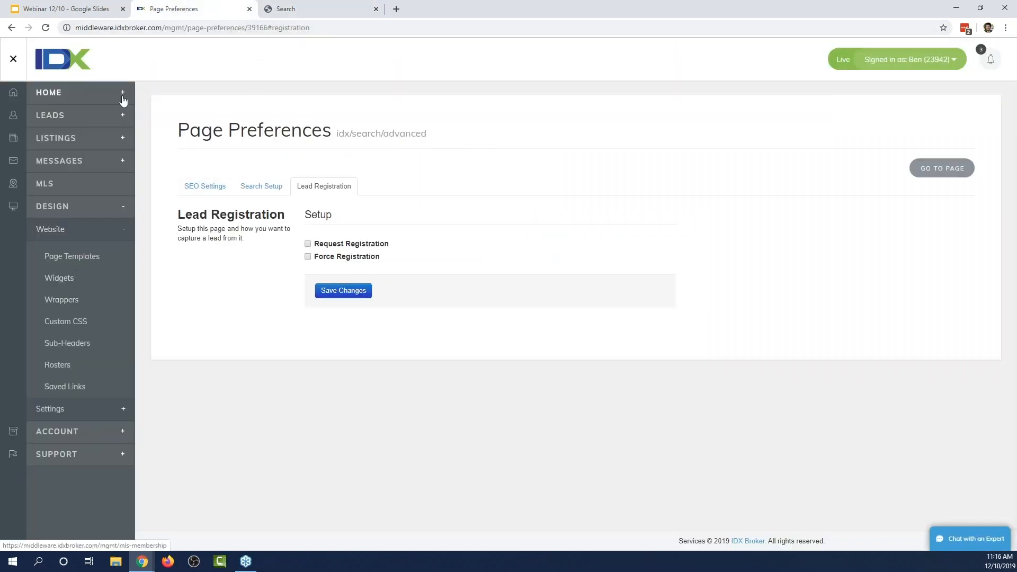
{"action": "left_click", "coordinate": [68, 116]}
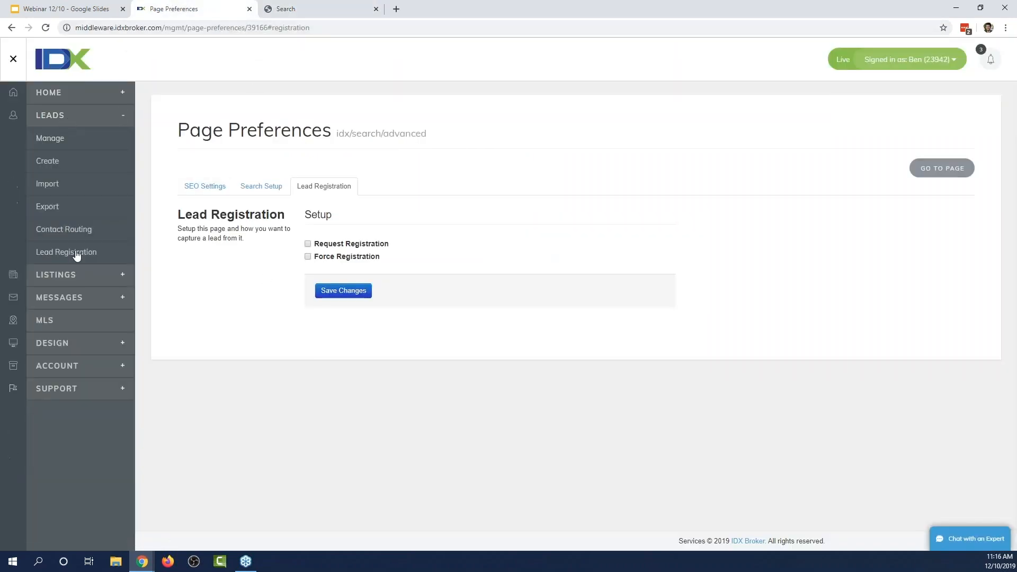
{"action": "left_click", "coordinate": [76, 253]}
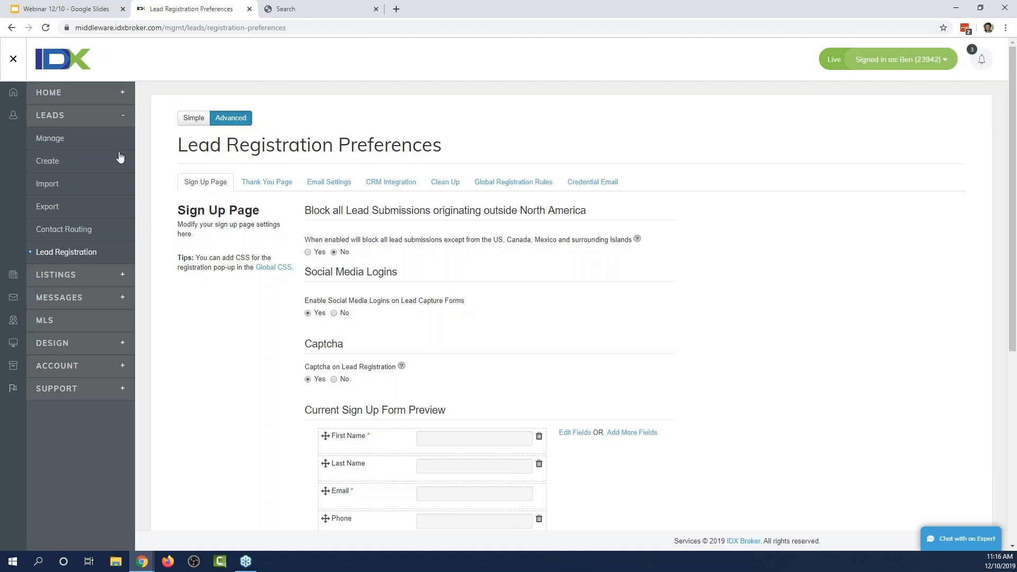
{"action": "left_click", "coordinate": [66, 138]}
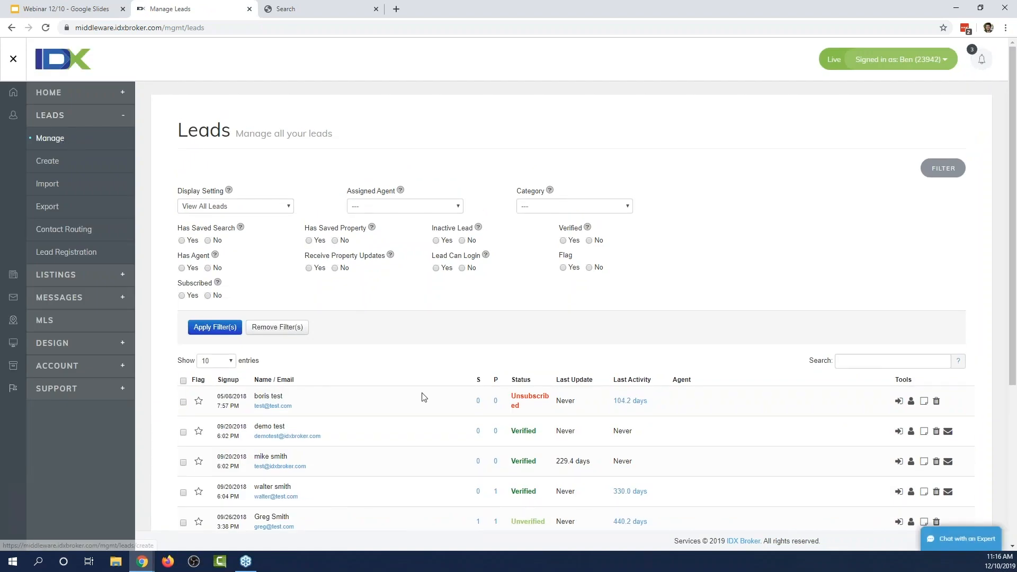
Scroll through the leads table, then return to Lead Registration preferences.
{"action": "scroll", "coordinate": [423, 397], "scroll_direction": "down", "scroll_amount": 2}
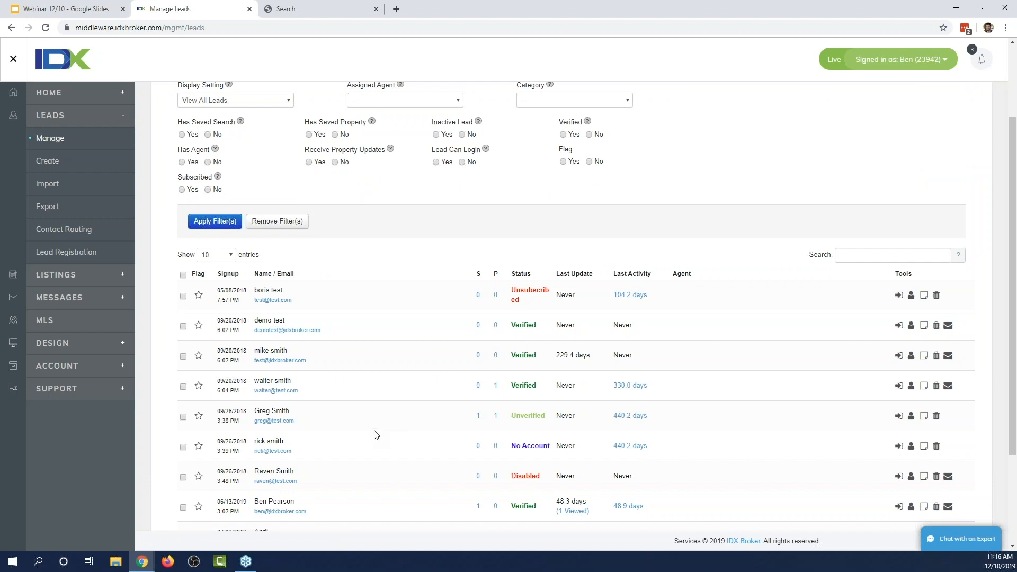
{"action": "scroll", "coordinate": [423, 312], "scroll_direction": "down", "scroll_amount": 2}
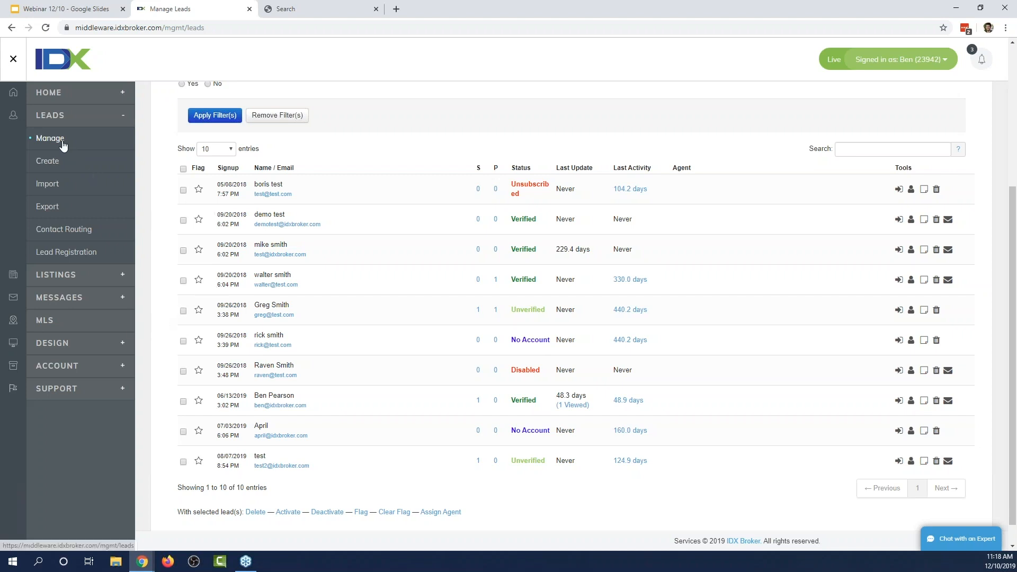
{"action": "left_click", "coordinate": [74, 258]}
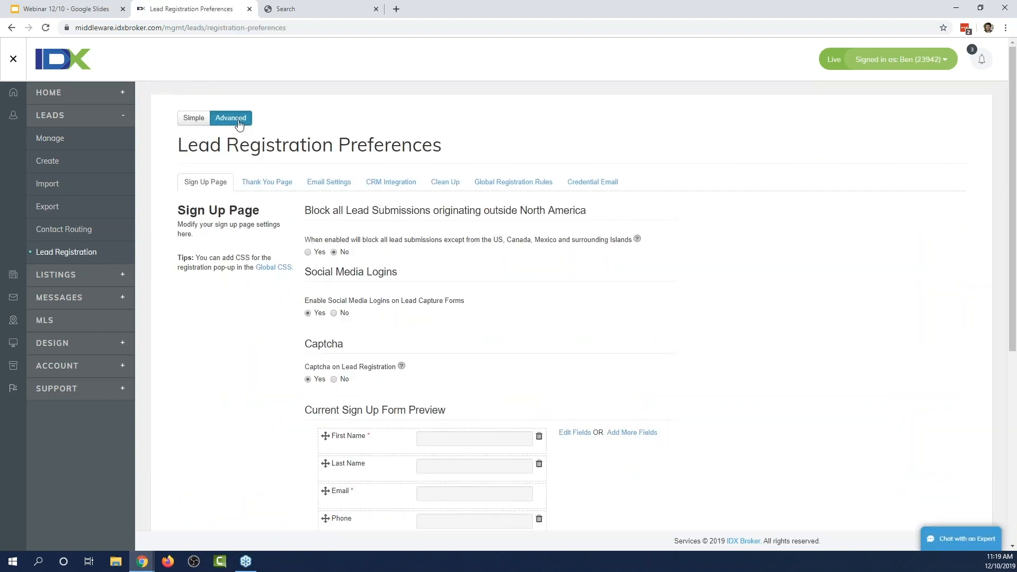
On the Email Settings tab, set Enable Behavioral Lead Emails to No.
{"action": "left_click", "coordinate": [324, 189]}
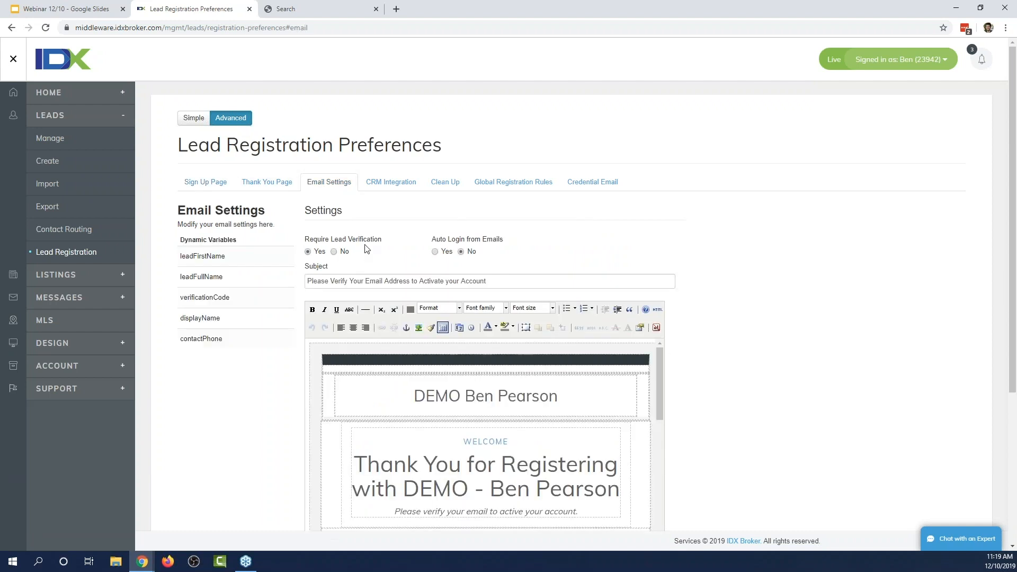
{"action": "scroll", "coordinate": [773, 309], "scroll_direction": "down", "scroll_amount": 4}
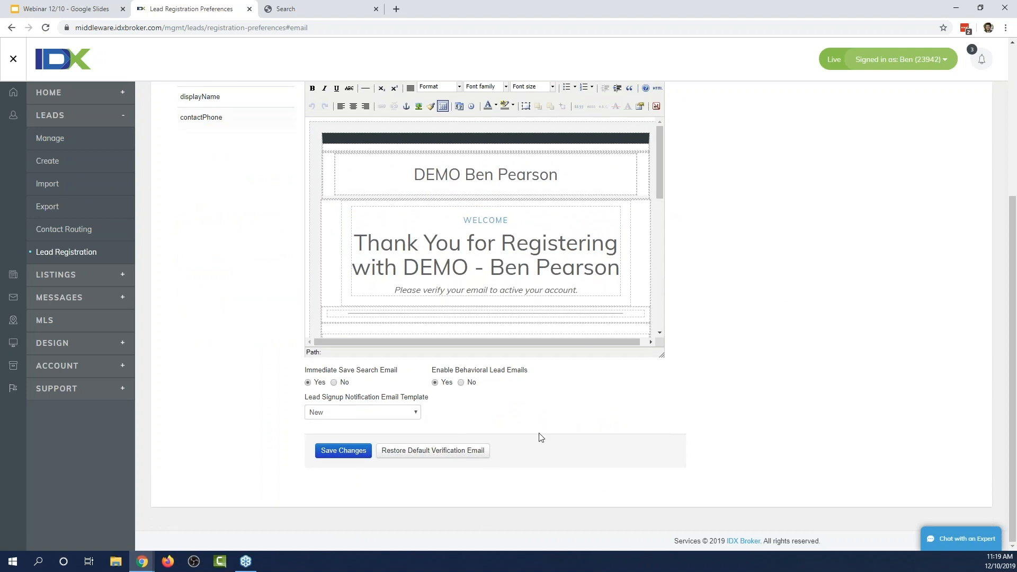
{"action": "left_click_drag", "start_coordinate": [510, 398], "coordinate": [426, 365]}
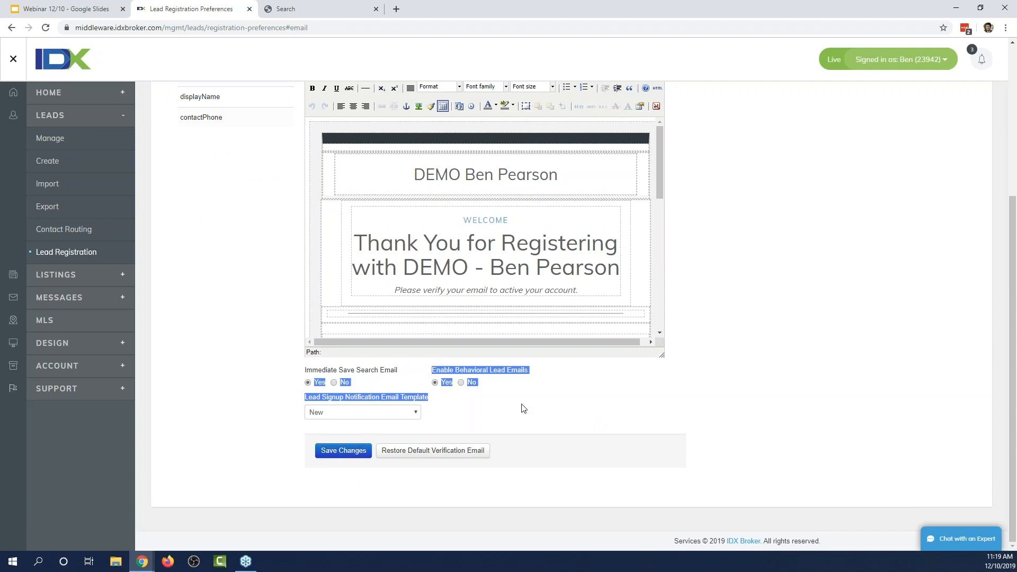
{"action": "left_click", "coordinate": [521, 412]}
{"action": "left_click", "coordinate": [460, 382]}
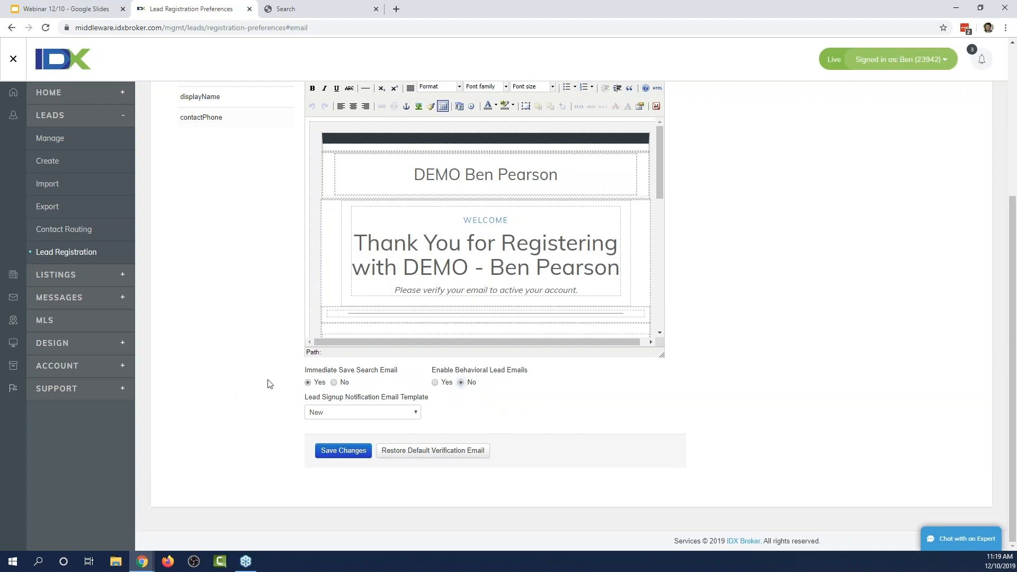
{"action": "scroll", "coordinate": [245, 409], "scroll_direction": "up", "scroll_amount": 4}
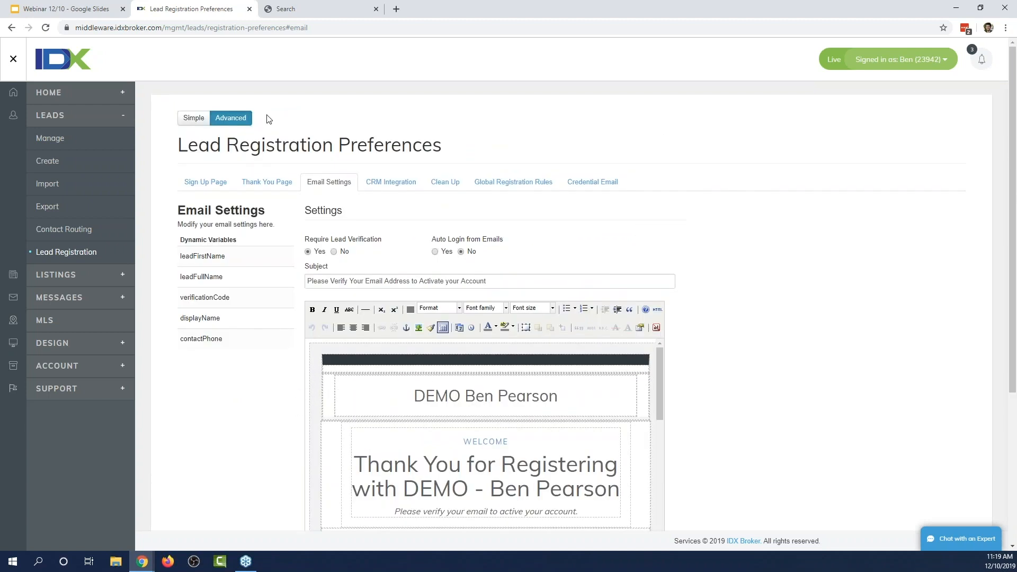
{"action": "left_click", "coordinate": [309, 11]}
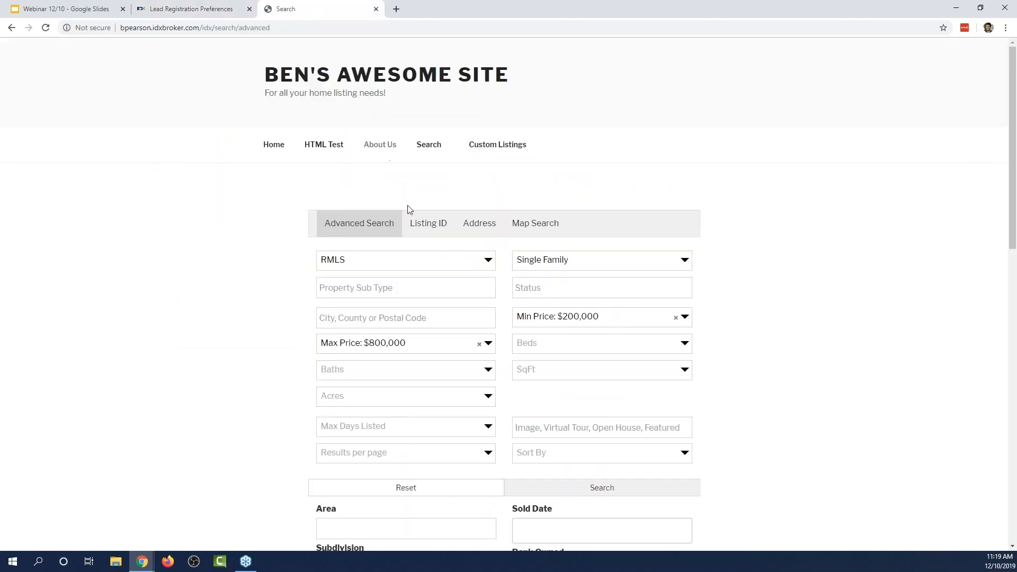
{"action": "left_click", "coordinate": [624, 488]}
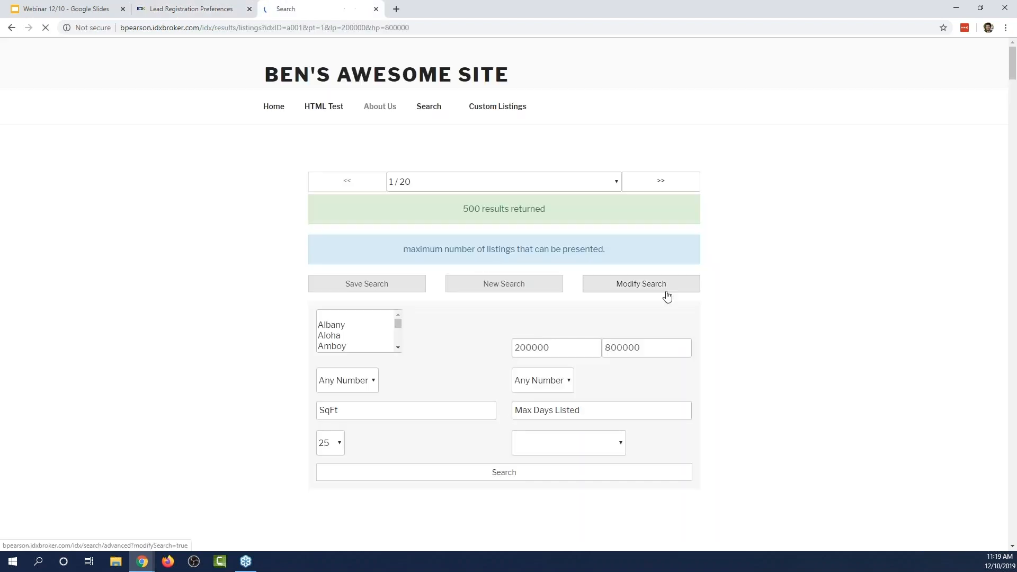
{"action": "scroll", "coordinate": [768, 331], "scroll_direction": "down", "scroll_amount": 5}
{"action": "scroll", "coordinate": [762, 327], "scroll_direction": "down", "scroll_amount": 18}
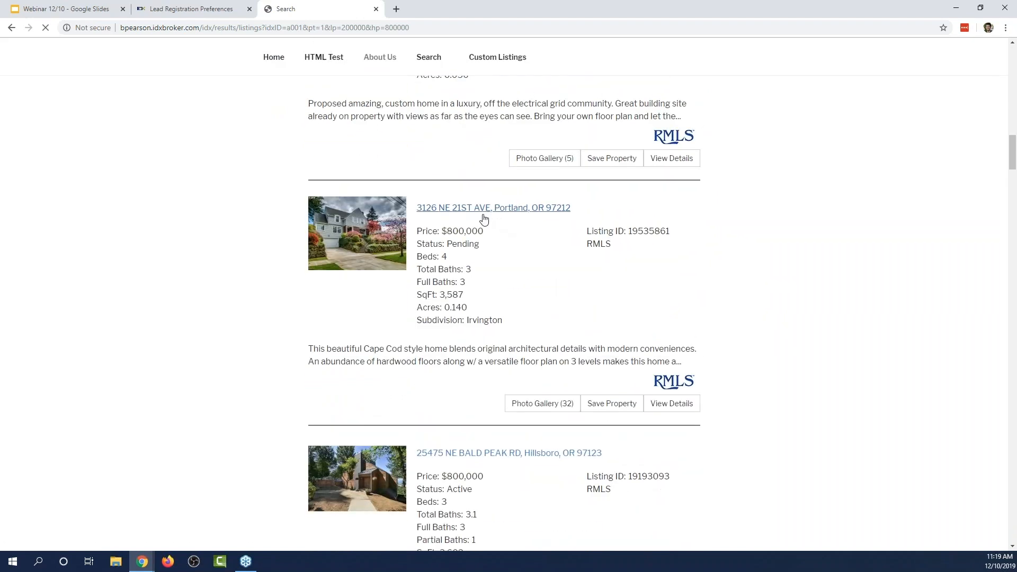
{"action": "left_click", "coordinate": [483, 209]}
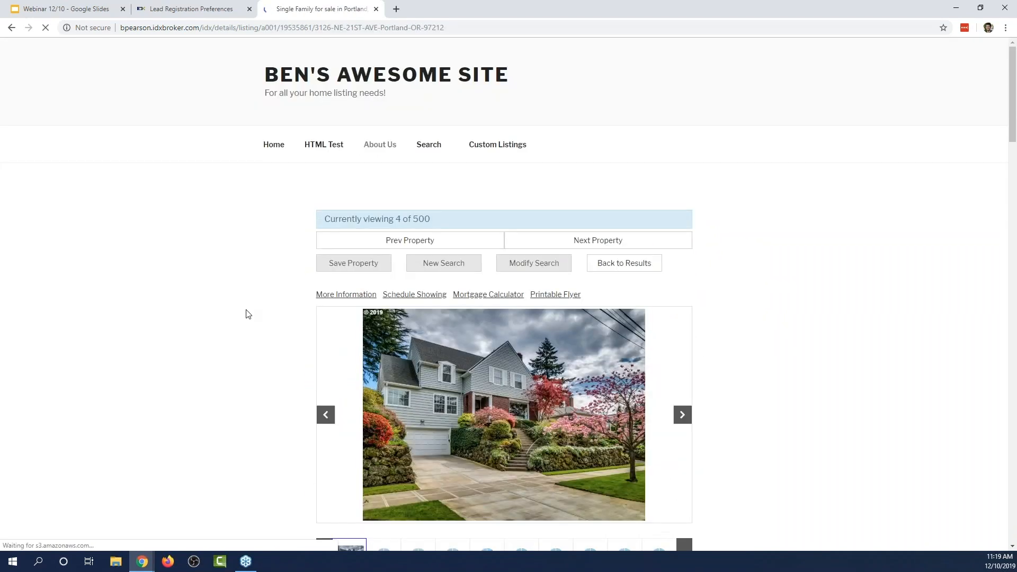
Scroll the listing details down to Similar Listings and the contact form.
{"action": "scroll", "coordinate": [241, 329], "scroll_direction": "down", "scroll_amount": 2}
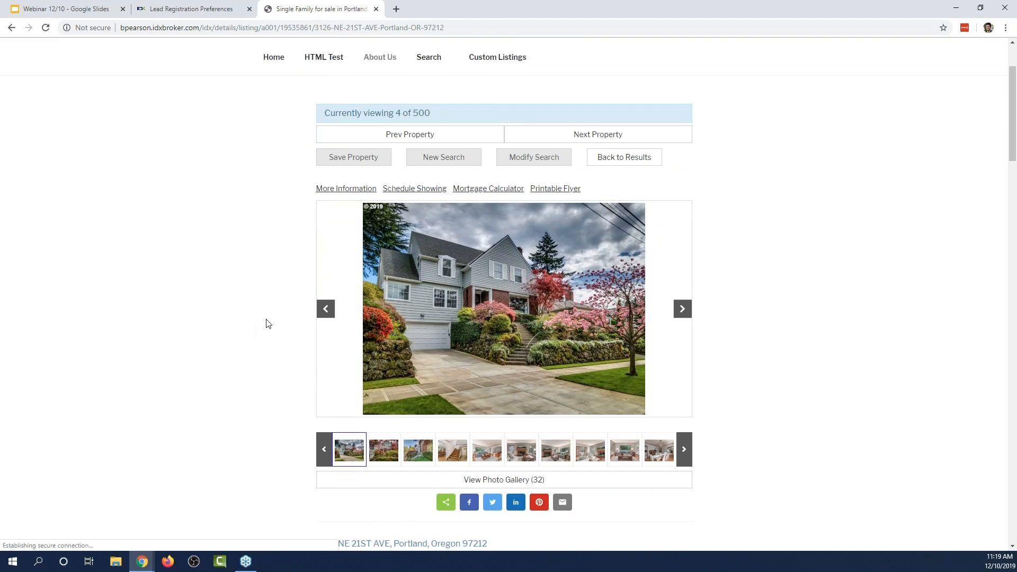
{"action": "scroll", "coordinate": [267, 320], "scroll_direction": "down", "scroll_amount": 3}
{"action": "scroll", "coordinate": [267, 316], "scroll_direction": "down", "scroll_amount": 10}
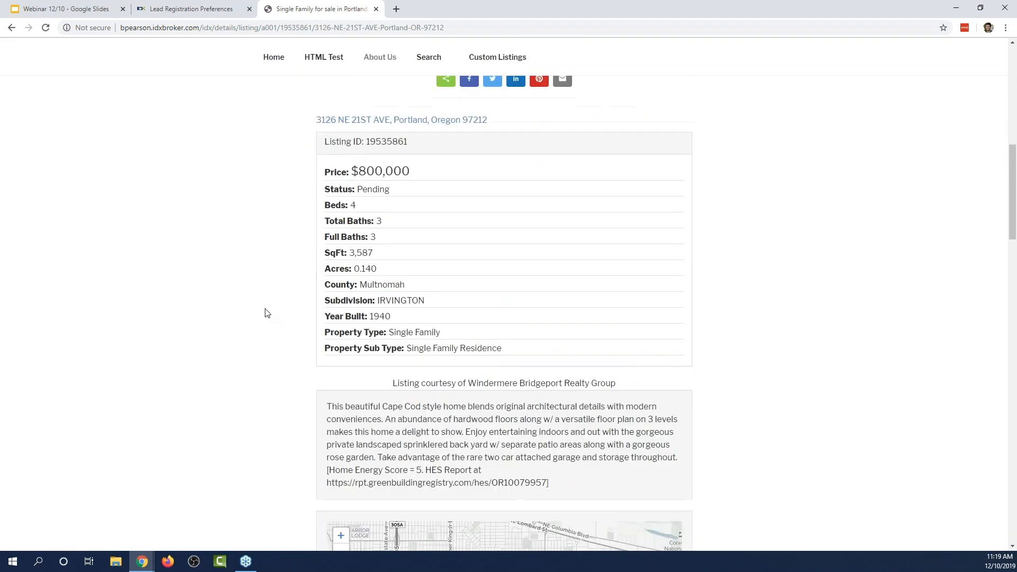
{"action": "scroll", "coordinate": [266, 312], "scroll_direction": "down", "scroll_amount": 9}
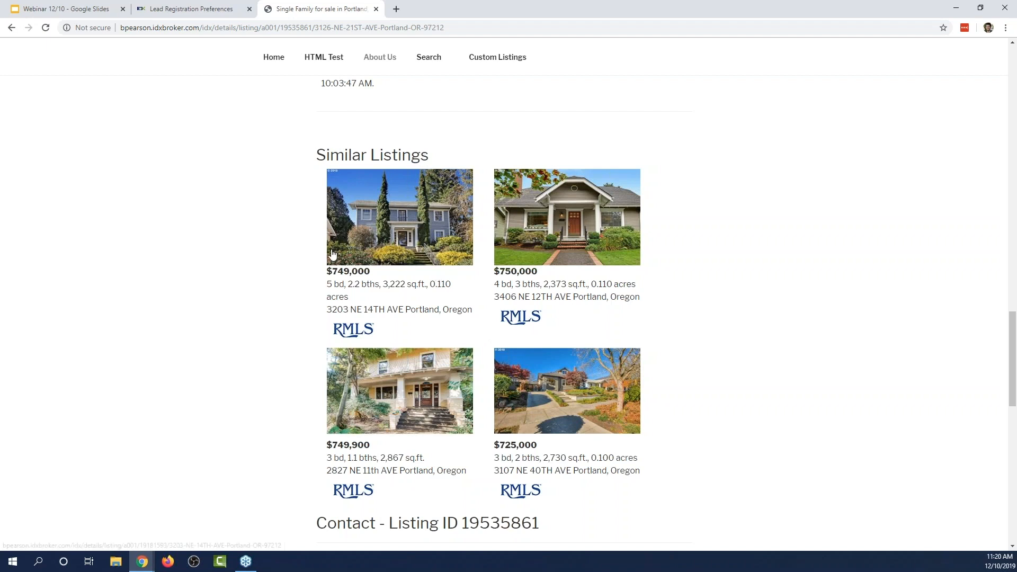
{"action": "scroll", "coordinate": [304, 372], "scroll_direction": "up", "scroll_amount": 15}
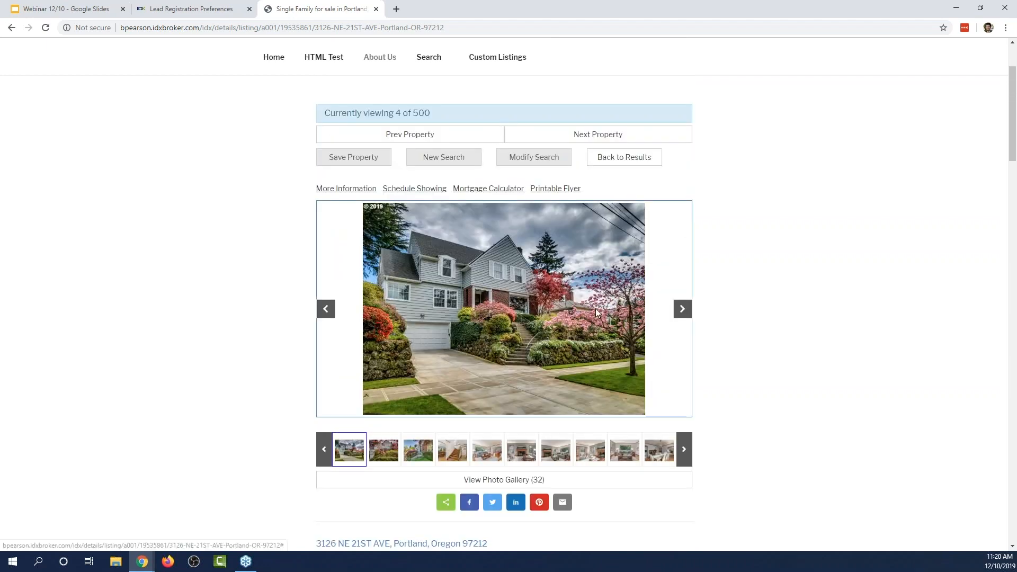
{"action": "scroll", "coordinate": [377, 339], "scroll_direction": "down", "scroll_amount": 15}
{"action": "scroll", "coordinate": [377, 339], "scroll_direction": "down", "scroll_amount": 7}
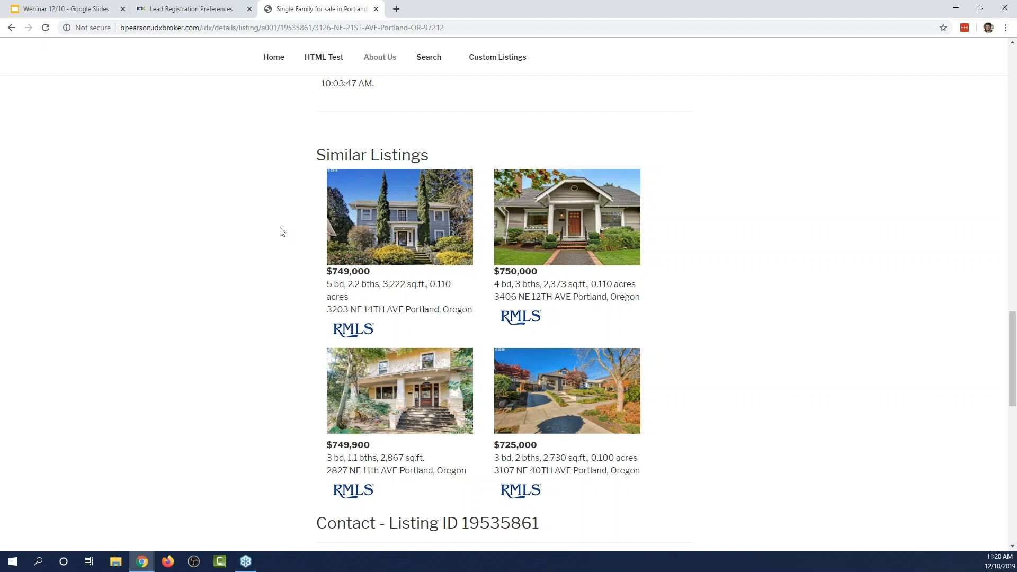
{"action": "scroll", "coordinate": [198, 268], "scroll_direction": "down", "scroll_amount": 2}
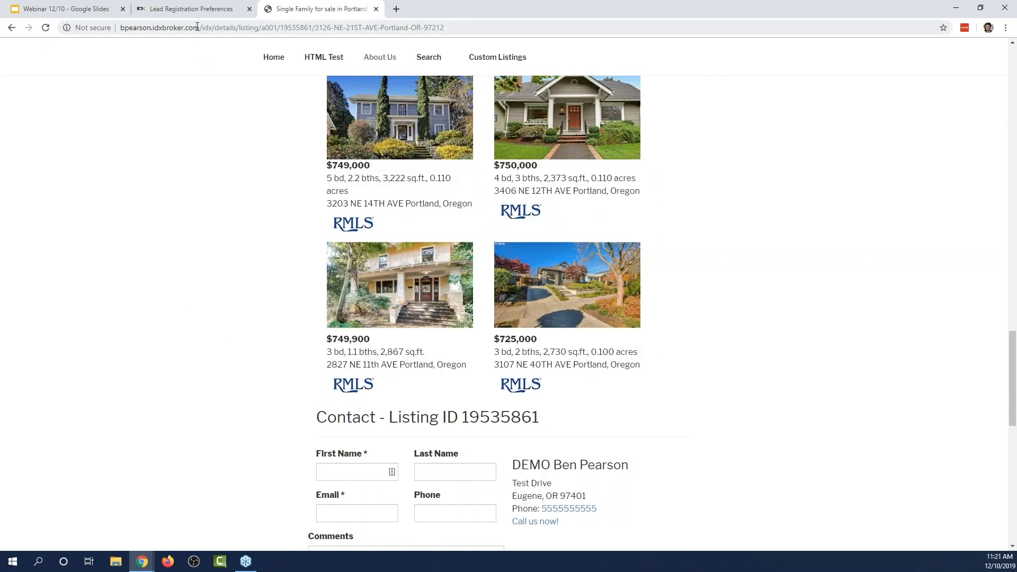
Set Show Similar Listings on Details Page to No in the Global preferences' Details tab.
{"action": "left_click", "coordinate": [211, 8]}
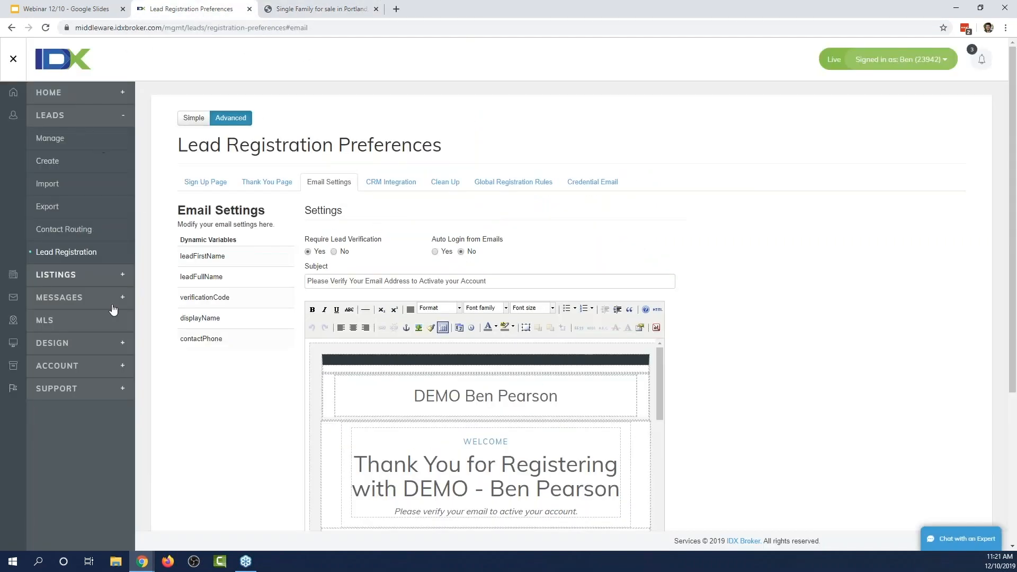
{"action": "left_click", "coordinate": [87, 343]}
{"action": "left_click", "coordinate": [77, 257]}
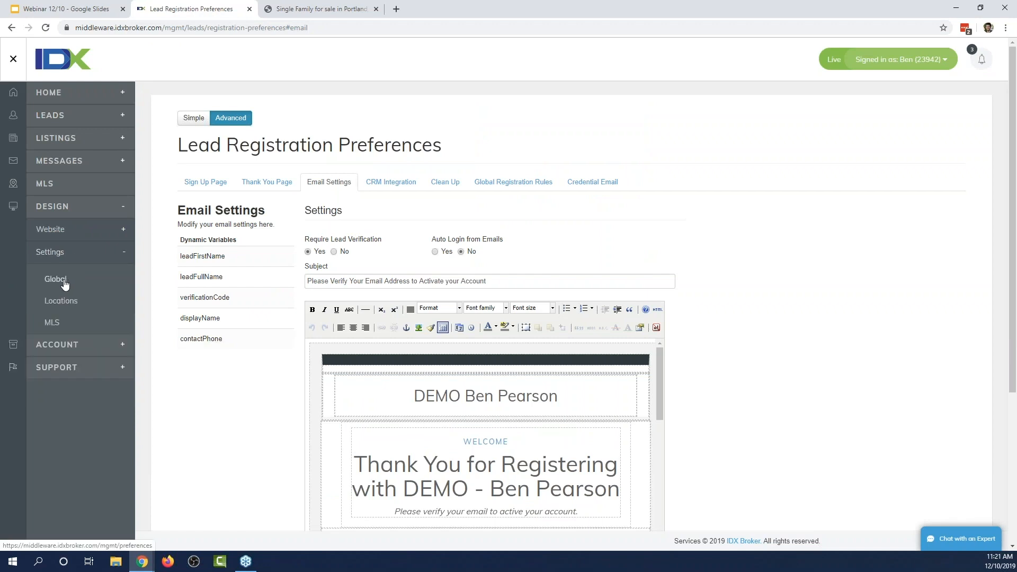
{"action": "left_click", "coordinate": [64, 285]}
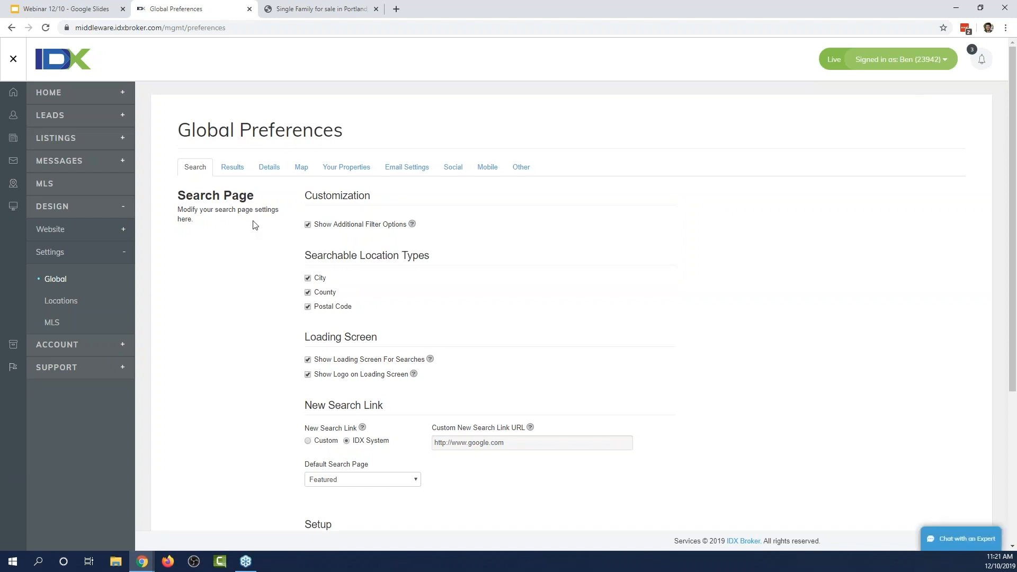
{"action": "left_click", "coordinate": [274, 175]}
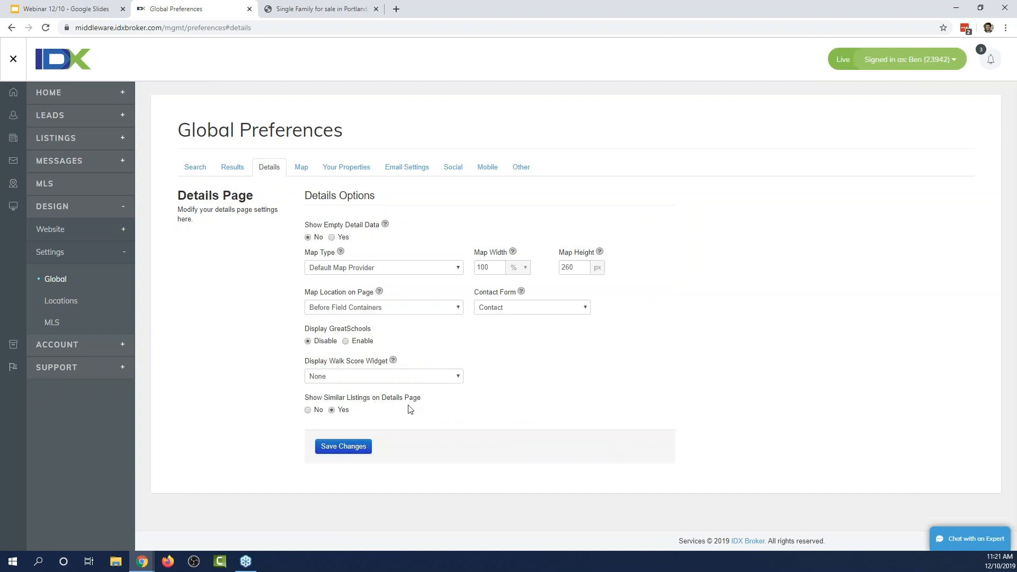
{"action": "left_click", "coordinate": [307, 410]}
{"action": "left_click", "coordinate": [83, 119]}
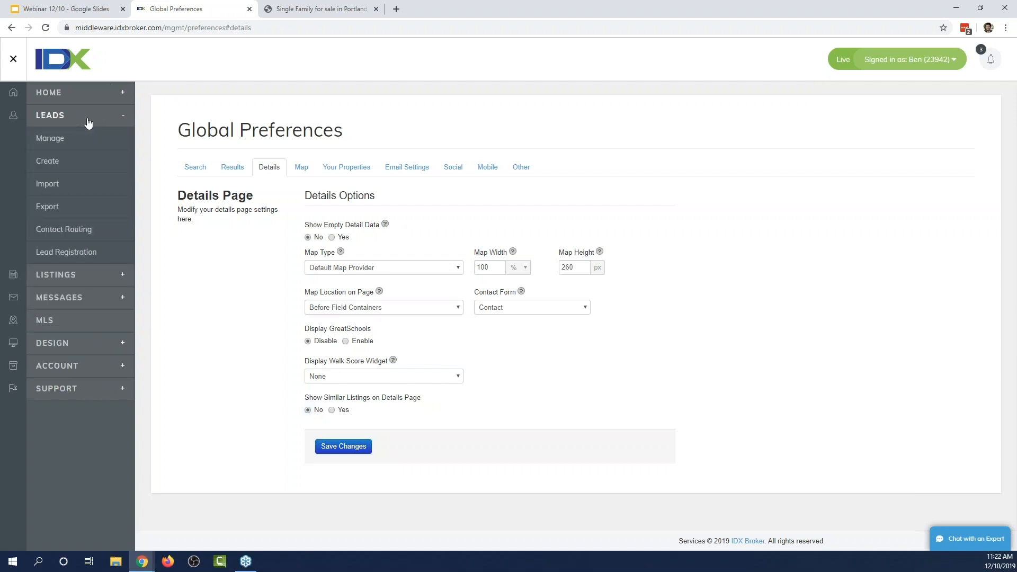
{"action": "left_click", "coordinate": [73, 232]}
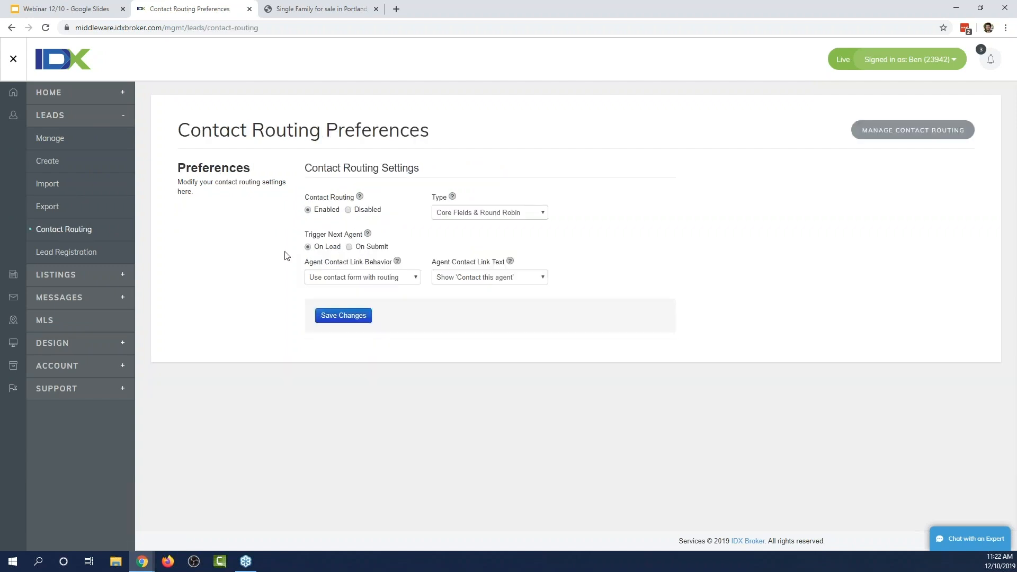
{"action": "left_click", "coordinate": [494, 216]}
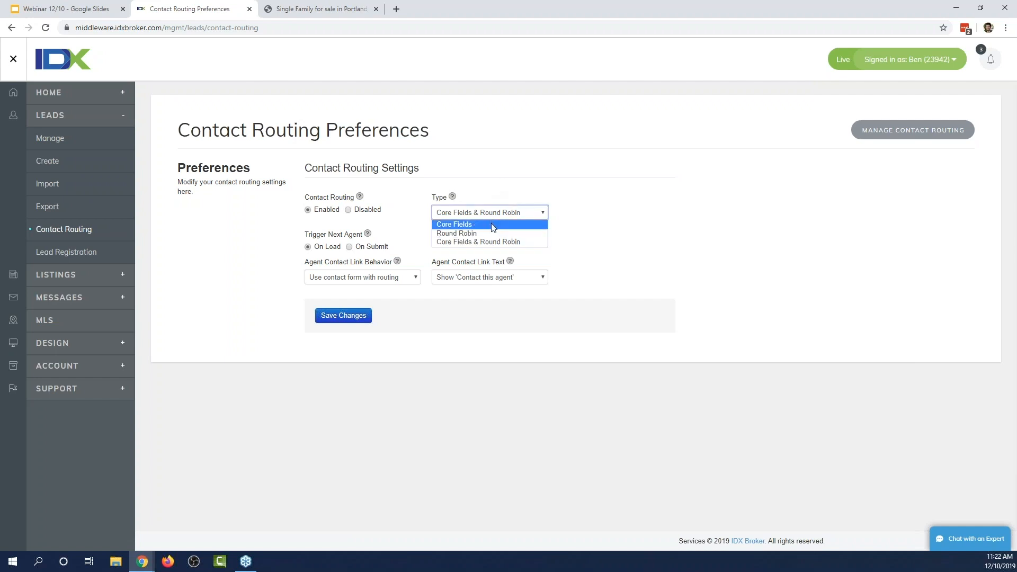
{"action": "left_click", "coordinate": [493, 225]}
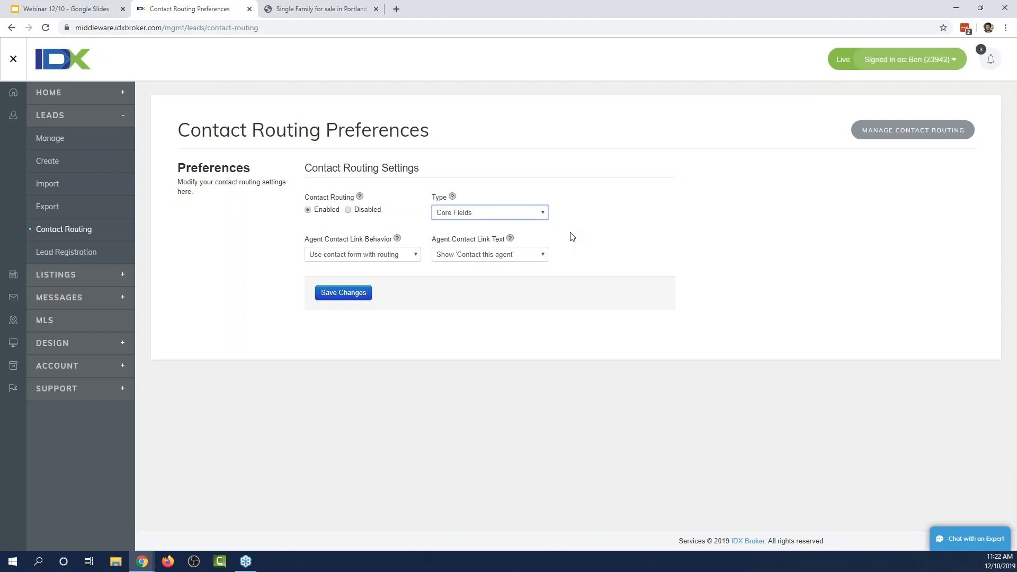
{"action": "left_click", "coordinate": [523, 215]}
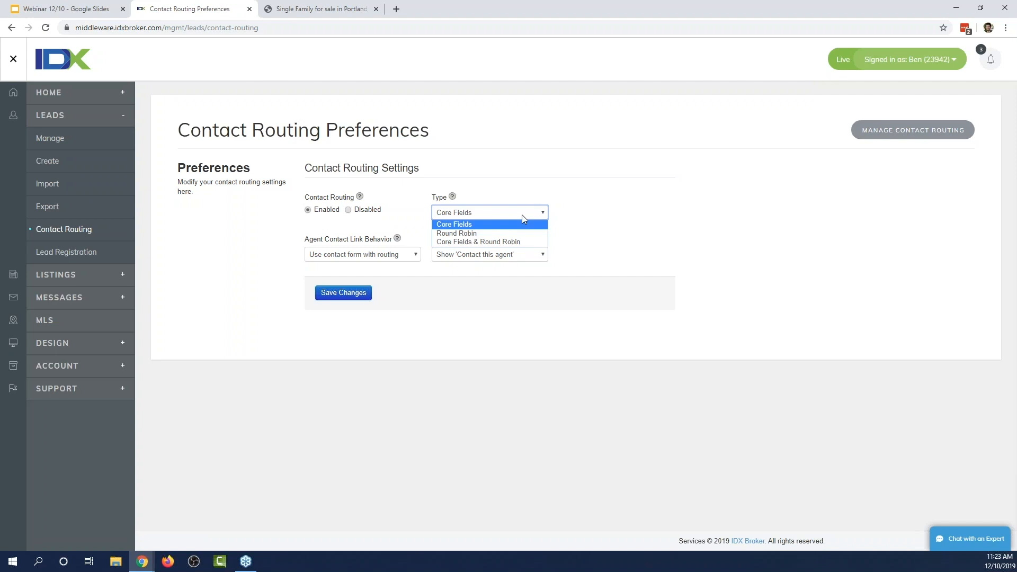
{"action": "left_click", "coordinate": [495, 233]}
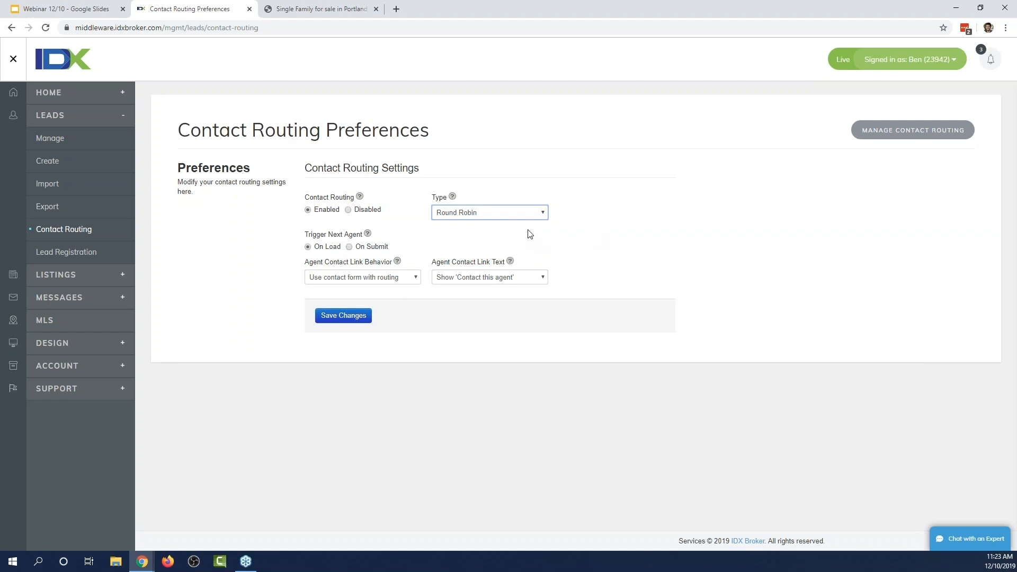
{"action": "left_click", "coordinate": [533, 214]}
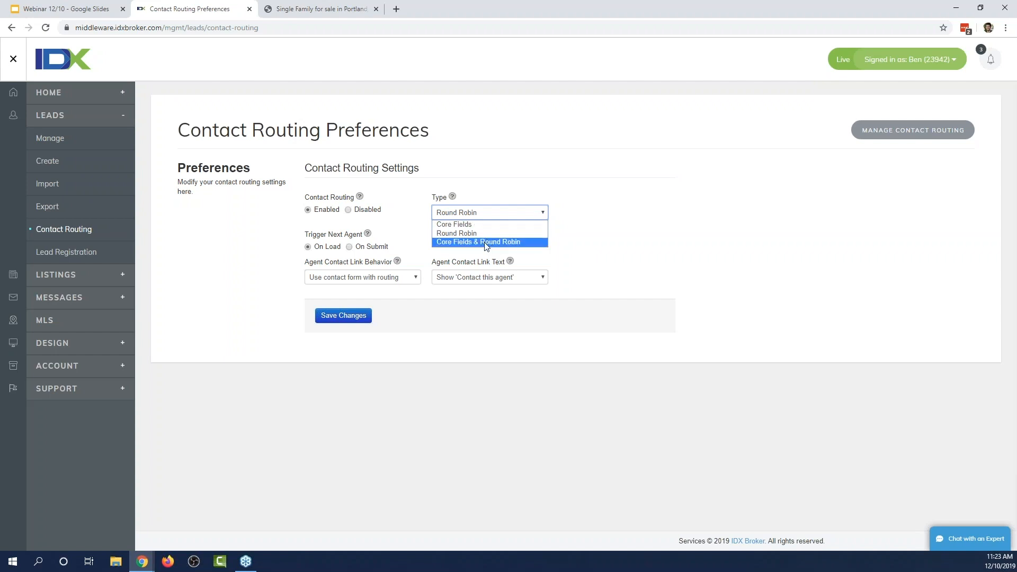
{"action": "left_click", "coordinate": [634, 154]}
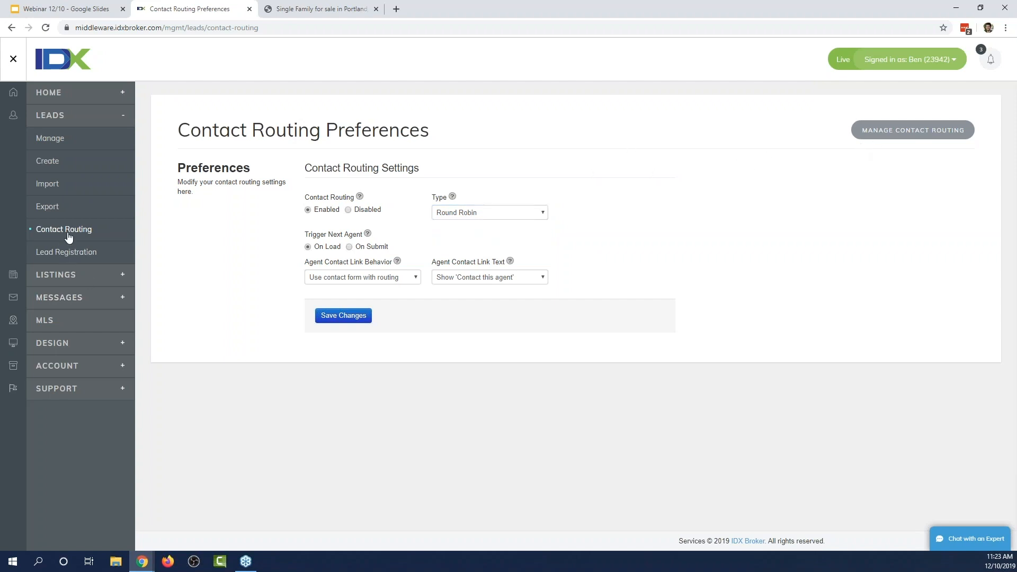
Start a new contact route with route type Cities and the city Allyn.
{"action": "left_click", "coordinate": [910, 140]}
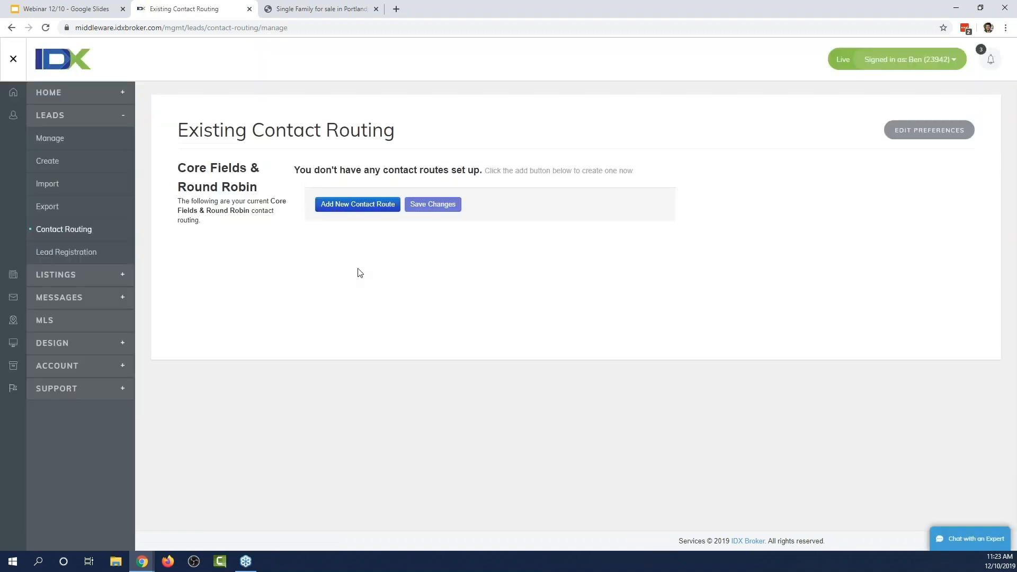
{"action": "left_click", "coordinate": [339, 209]}
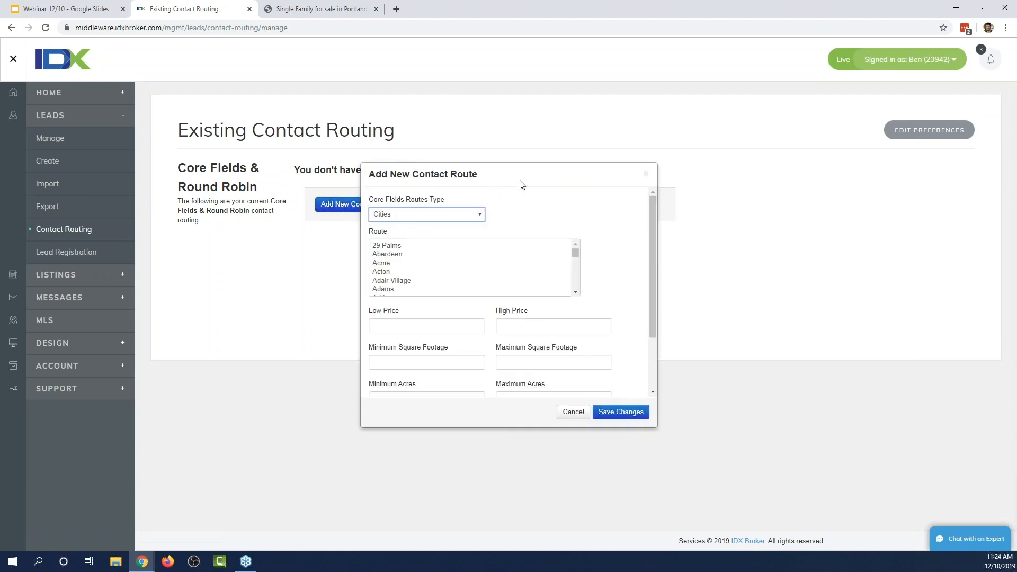
{"action": "left_click", "coordinate": [478, 217]}
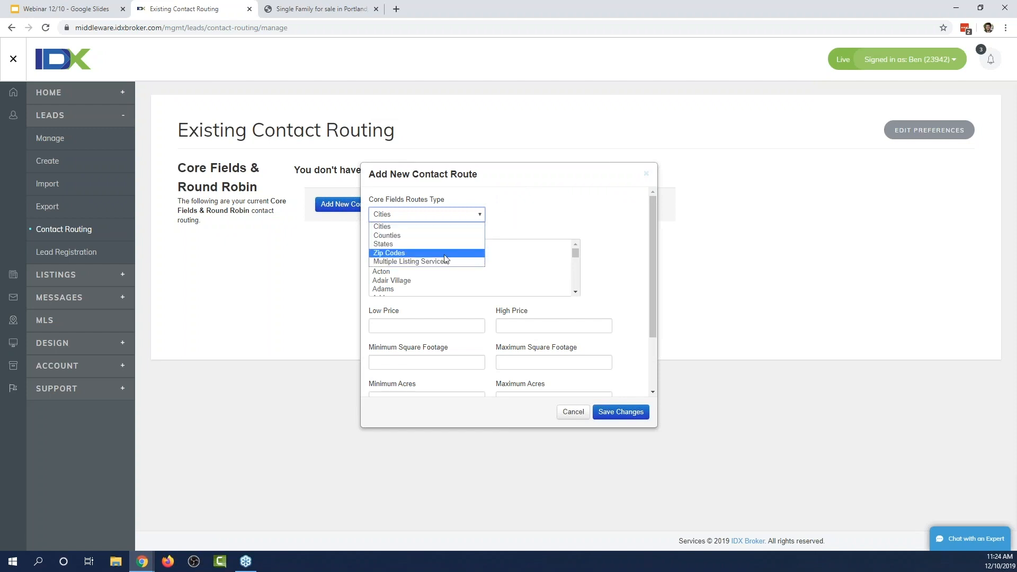
{"action": "left_click", "coordinate": [466, 213]}
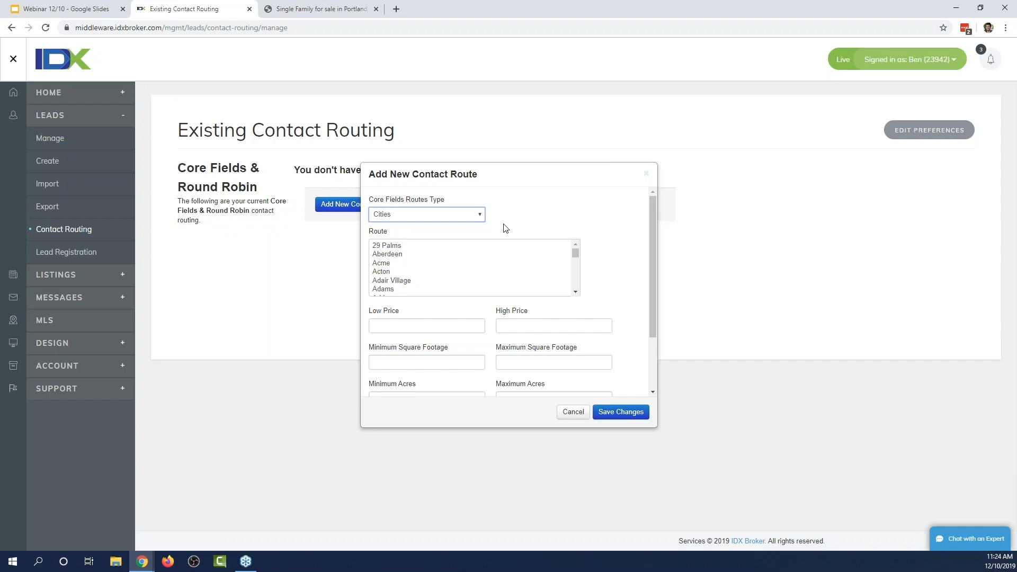
{"action": "scroll", "coordinate": [608, 239], "scroll_direction": "down", "scroll_amount": 1}
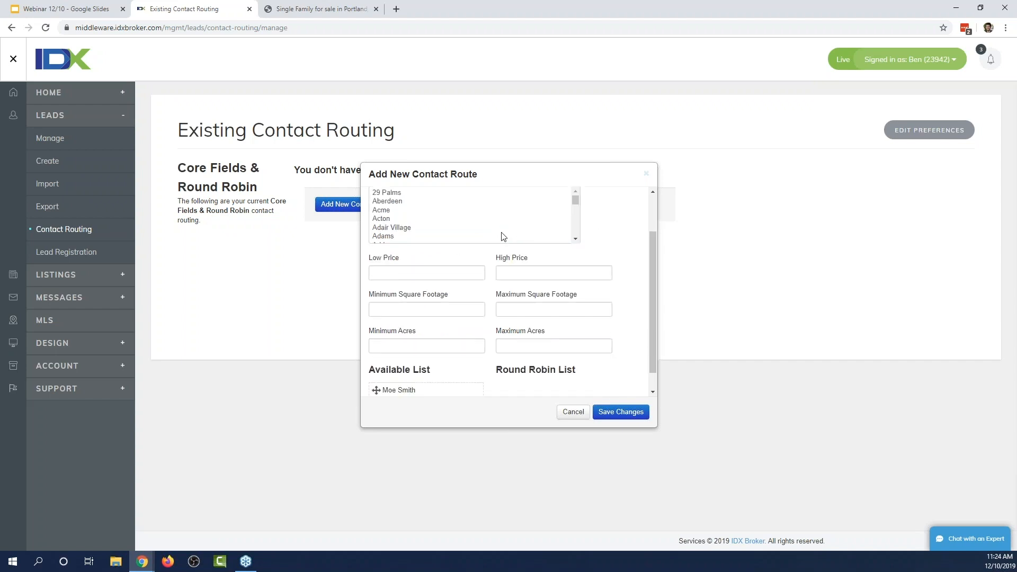
{"action": "scroll", "coordinate": [606, 235], "scroll_direction": "up", "scroll_amount": 1}
{"action": "scroll", "coordinate": [419, 286], "scroll_direction": "down", "scroll_amount": 2}
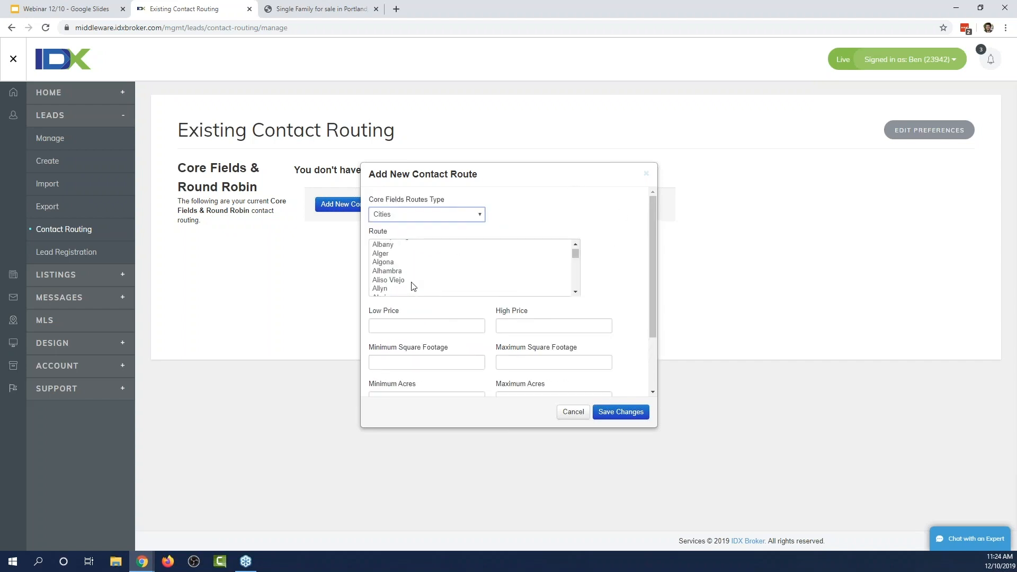
{"action": "left_click", "coordinate": [384, 288]}
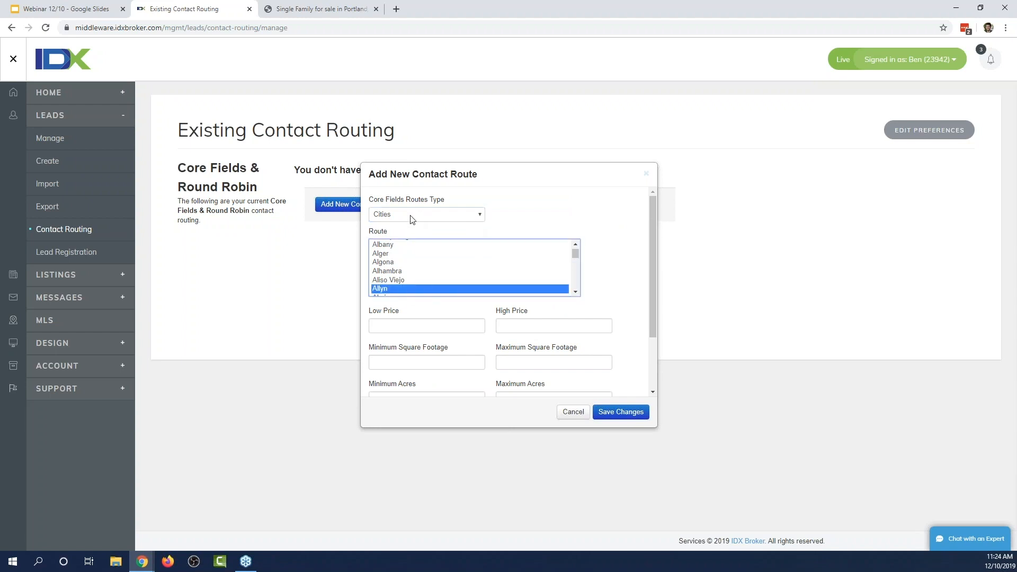
{"action": "scroll", "coordinate": [597, 233], "scroll_direction": "down", "scroll_amount": 1}
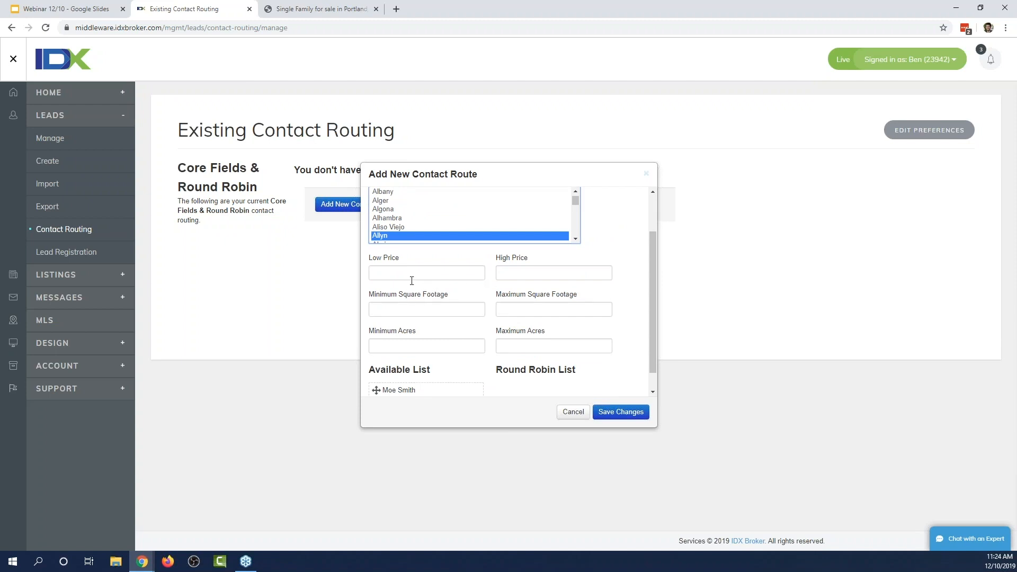
Set prices 200000 to 300000, add the agent to the Round Robin List, and save.
{"action": "key", "text": "Tab"}
{"action": "type", "text": "200000"}
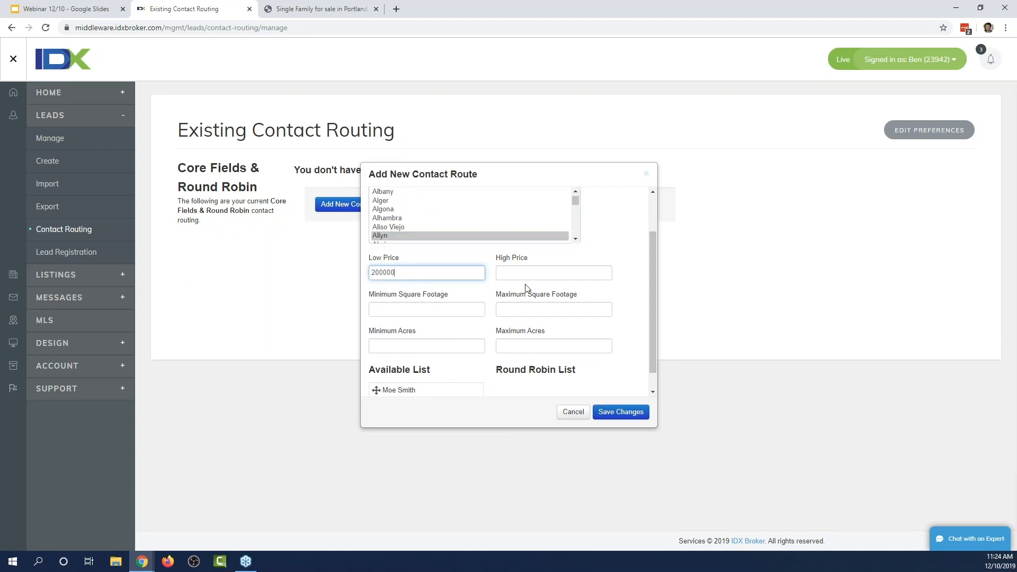
{"action": "key", "text": "Tab"}
{"action": "type", "text": "300000"}
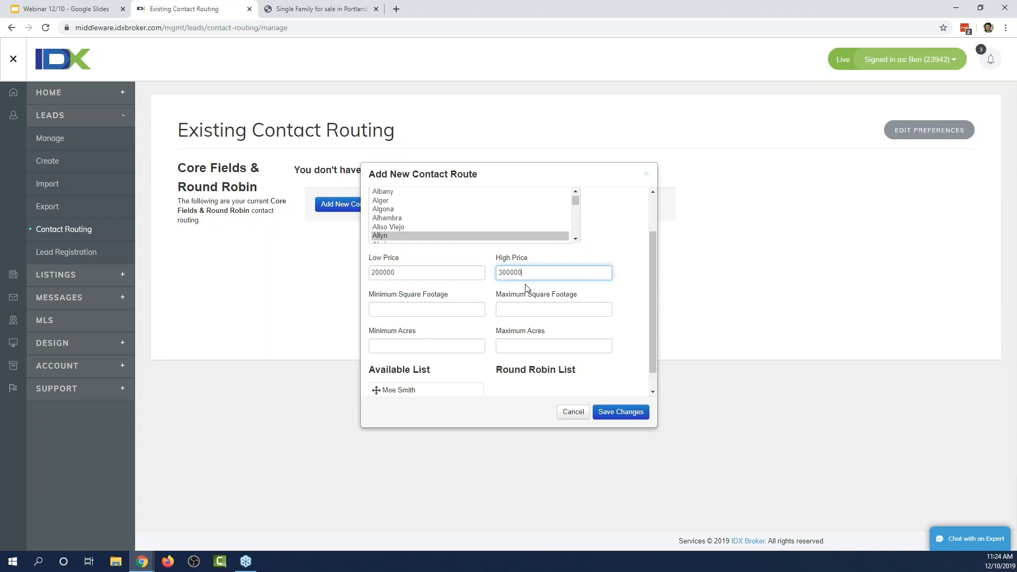
{"action": "key", "text": "Tab"}
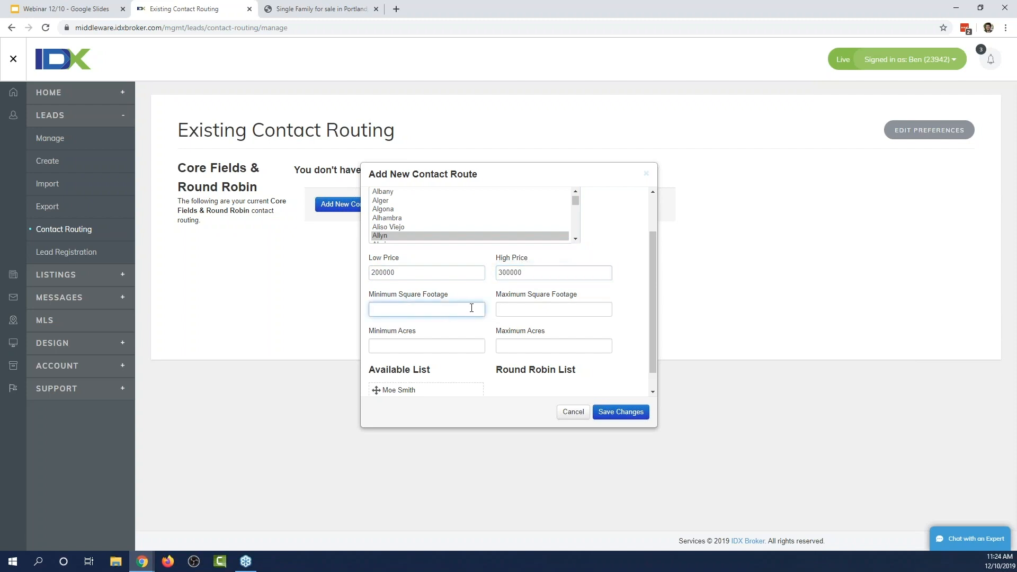
{"action": "scroll", "coordinate": [474, 301], "scroll_direction": "down", "scroll_amount": 1}
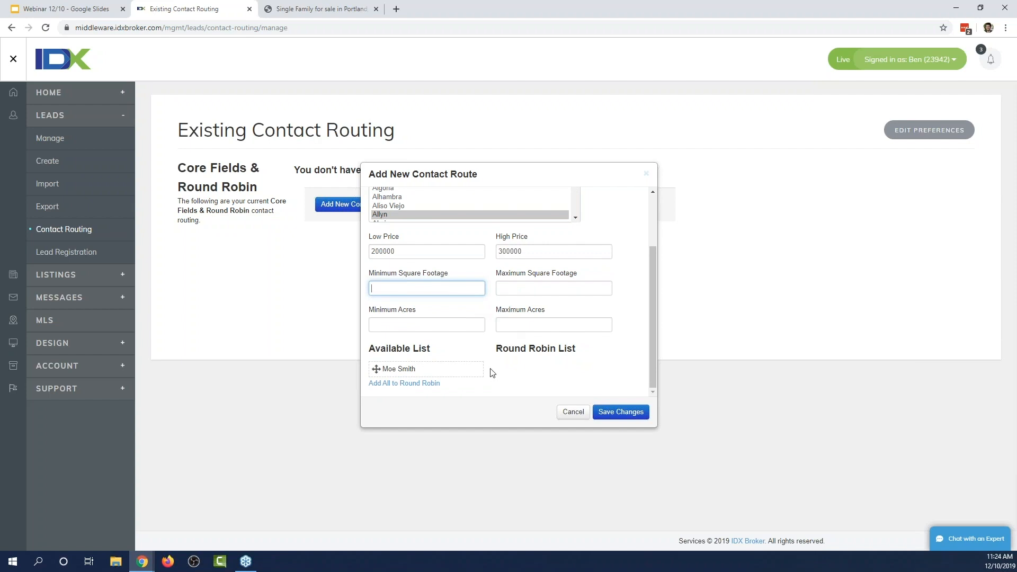
{"action": "scroll", "coordinate": [490, 374], "scroll_direction": "up", "scroll_amount": 3}
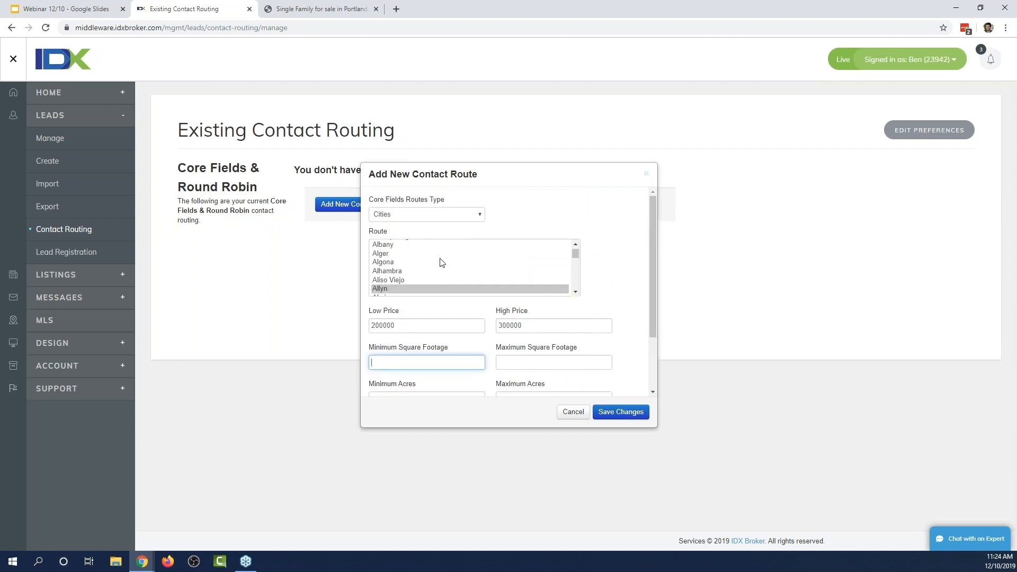
{"action": "scroll", "coordinate": [588, 268], "scroll_direction": "down", "scroll_amount": 3}
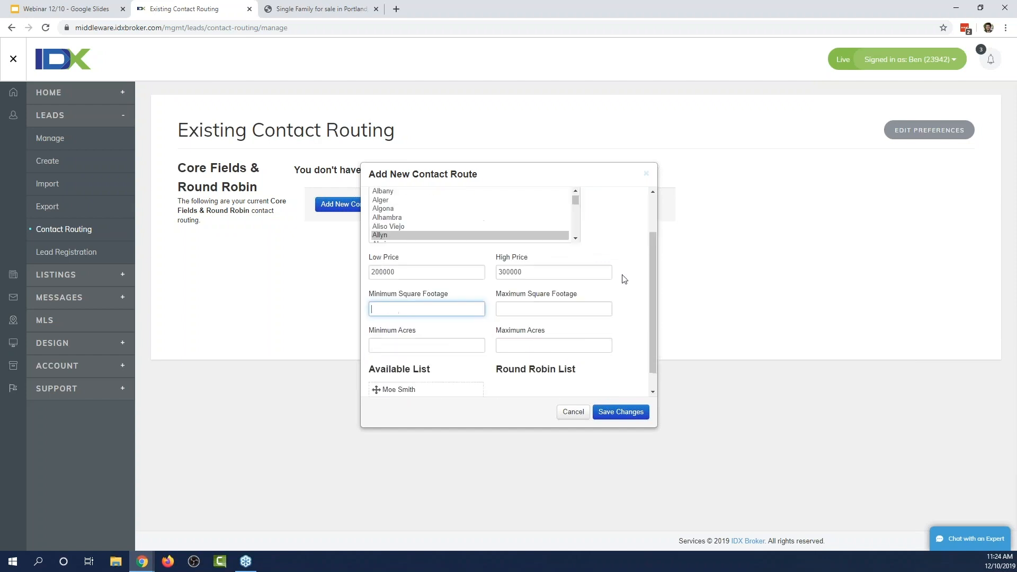
{"action": "mouse_move", "coordinate": [378, 375]}
{"action": "left_click_drag", "start_coordinate": [378, 375], "coordinate": [479, 374]}
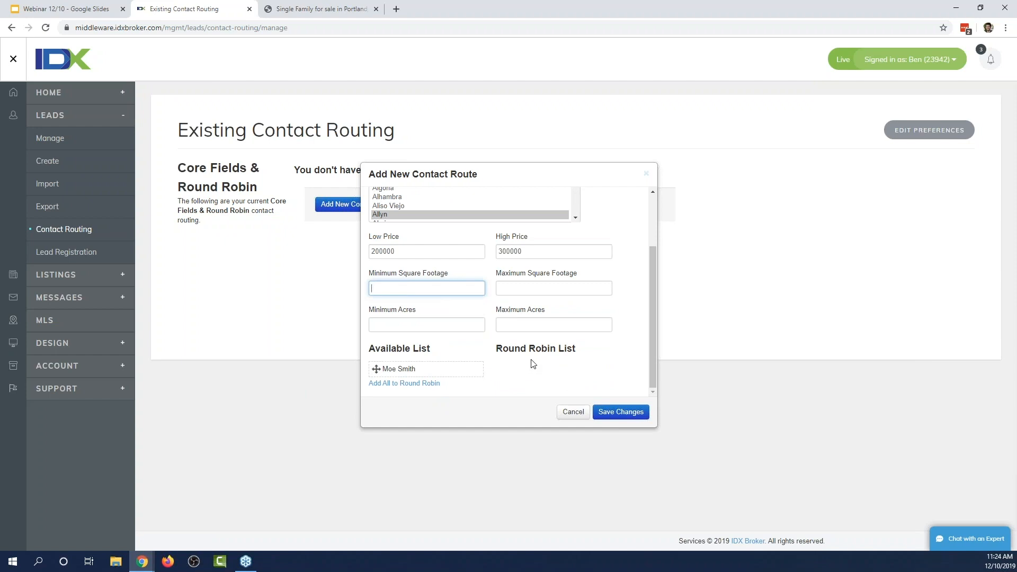
{"action": "left_click", "coordinate": [476, 369]}
{"action": "left_click", "coordinate": [605, 414]}
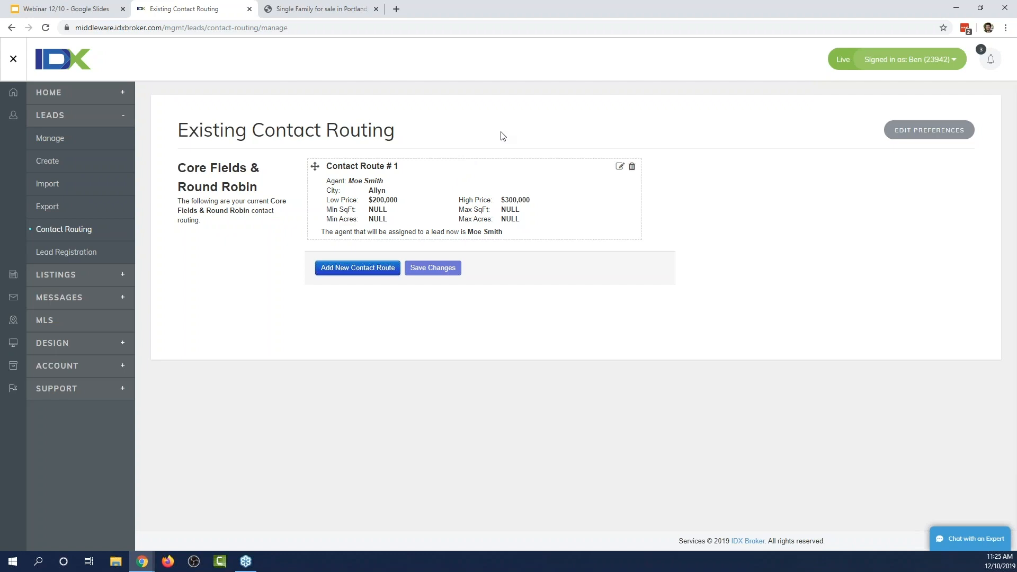
Return to Contact Routing Preferences and switch the sidebar from LEADS to DESIGN.
{"action": "left_click", "coordinate": [929, 130]}
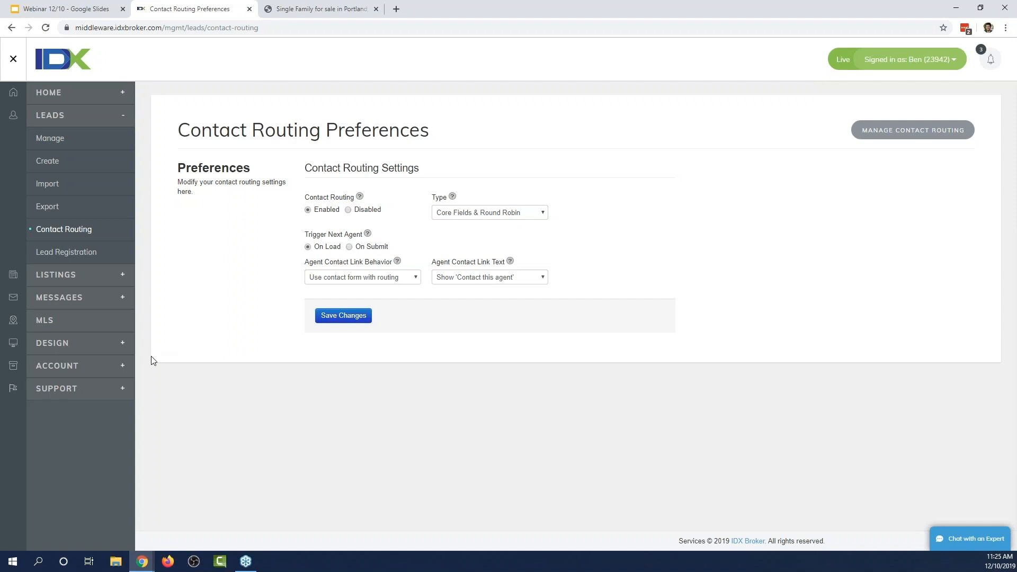
{"action": "left_click", "coordinate": [121, 115]}
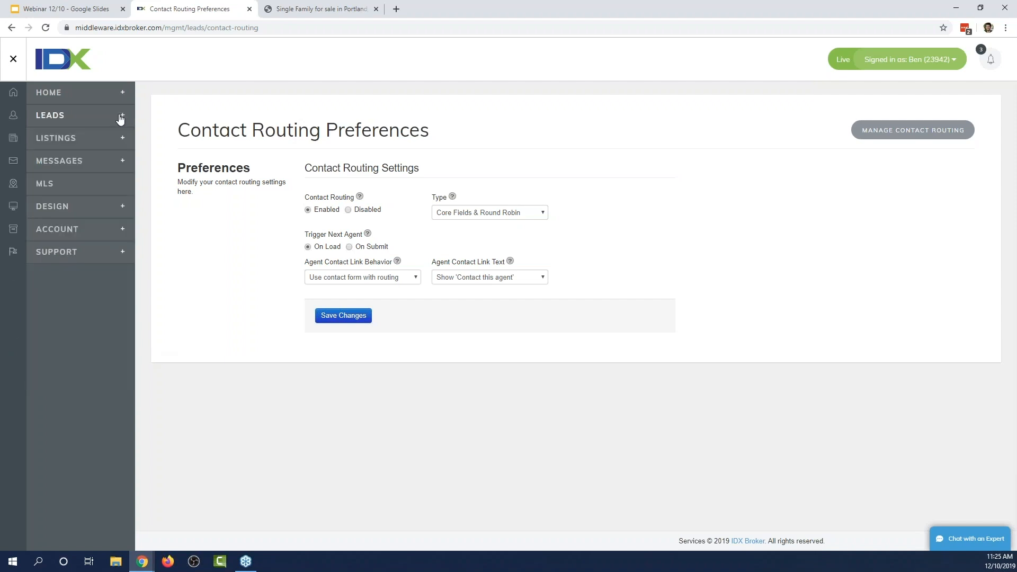
{"action": "left_click", "coordinate": [110, 210]}
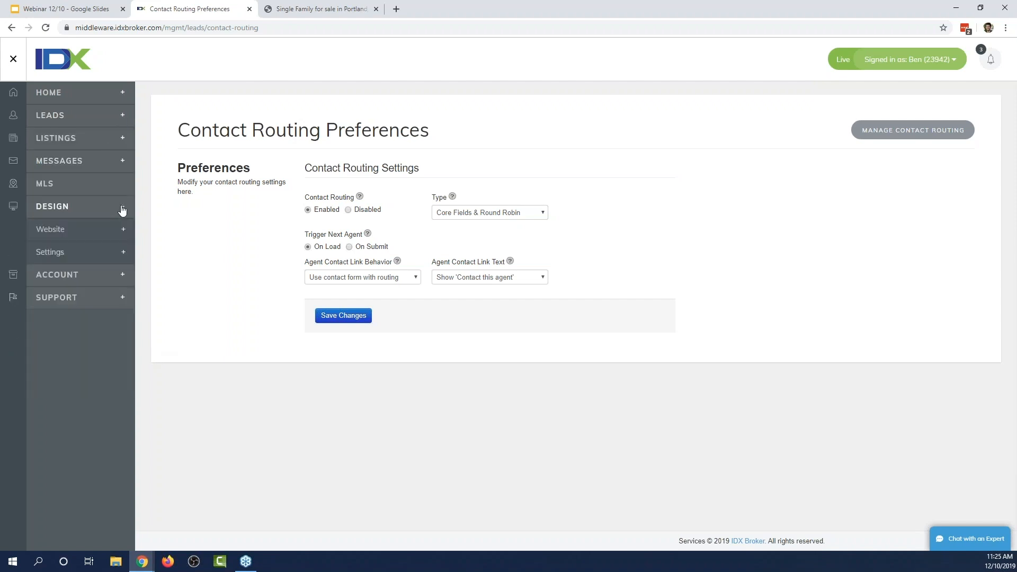
Open the Saved Links page under DESIGN > Website.
{"action": "left_click", "coordinate": [115, 236]}
{"action": "left_click", "coordinate": [74, 390]}
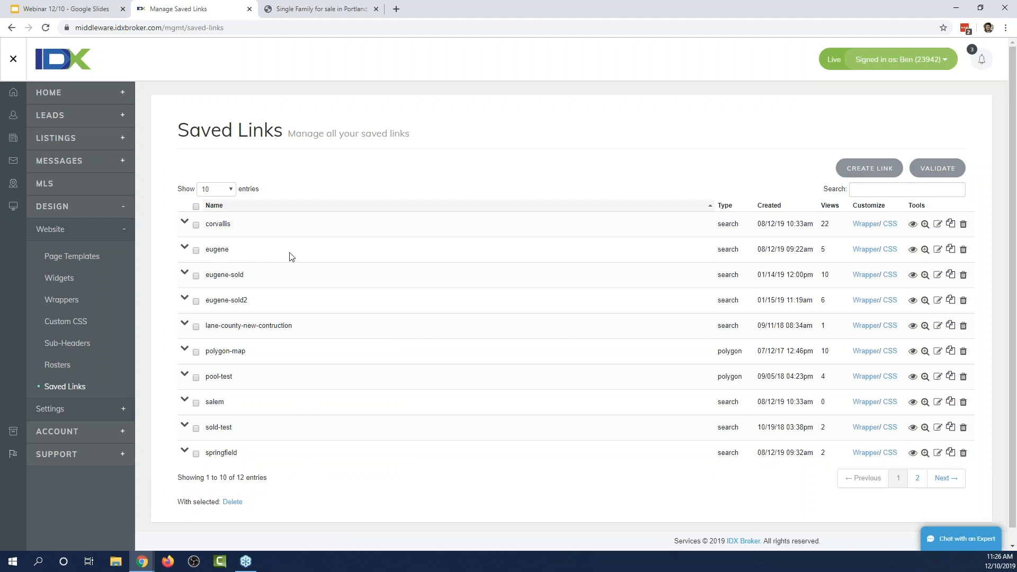
In the eugene link's preferences, choose the agent under 'Assign an agent to this link' and save.
{"action": "left_click", "coordinate": [938, 256]}
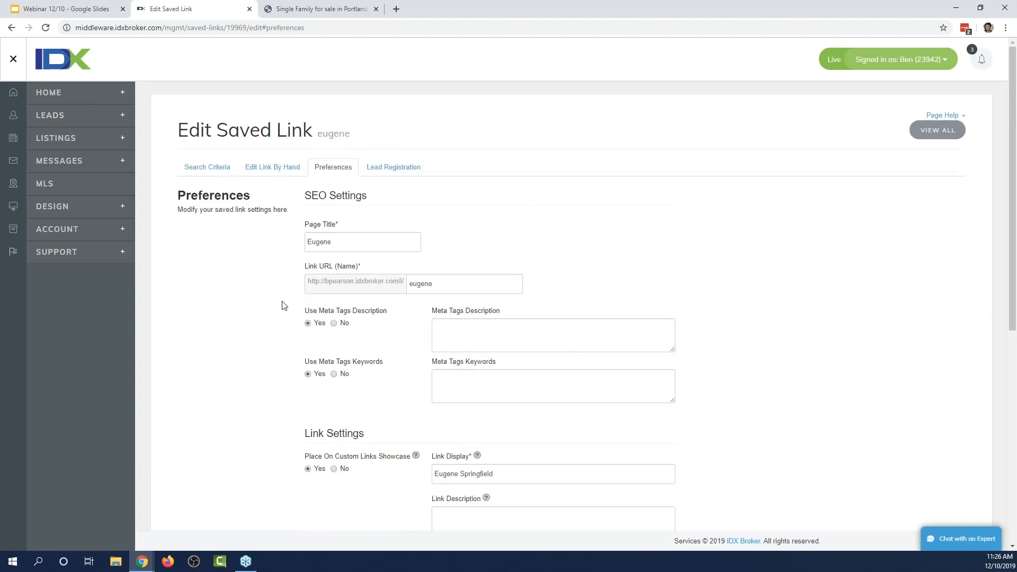
{"action": "scroll", "coordinate": [276, 310], "scroll_direction": "down", "scroll_amount": 2}
{"action": "scroll", "coordinate": [276, 312], "scroll_direction": "up", "scroll_amount": 1}
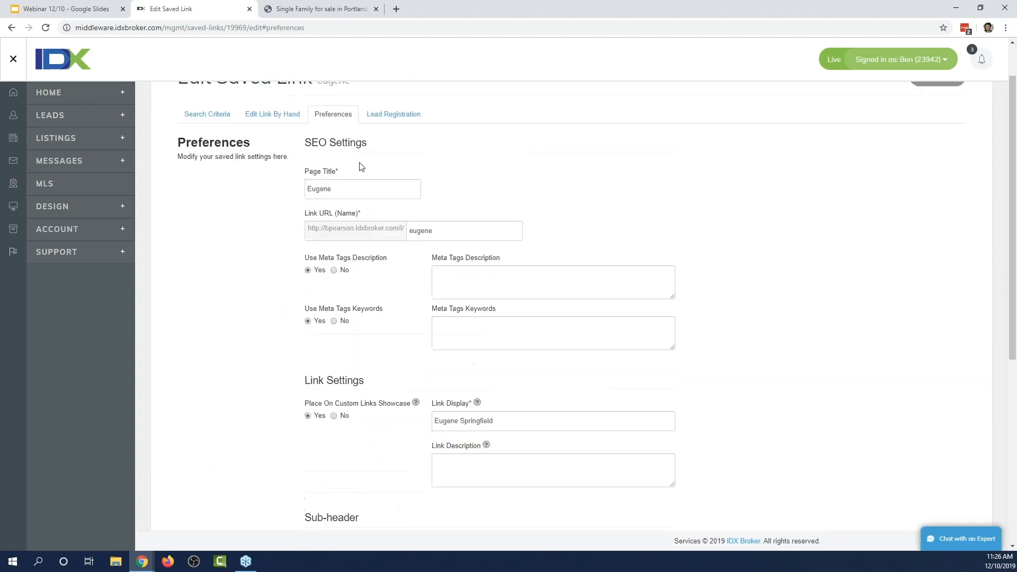
{"action": "scroll", "coordinate": [215, 300], "scroll_direction": "down", "scroll_amount": 5}
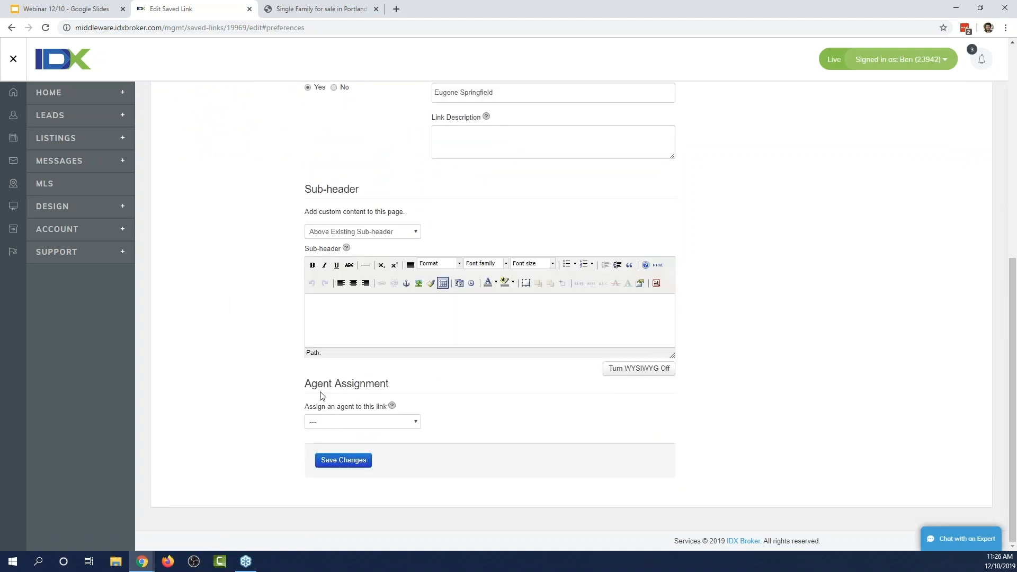
{"action": "left_click", "coordinate": [408, 424]}
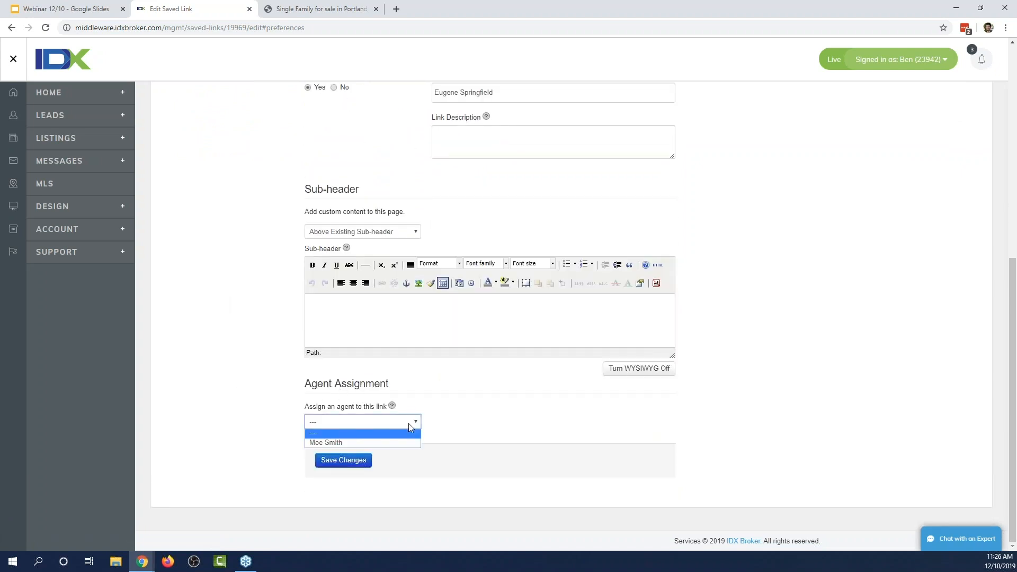
{"action": "left_click", "coordinate": [388, 443]}
{"action": "left_click", "coordinate": [347, 464]}
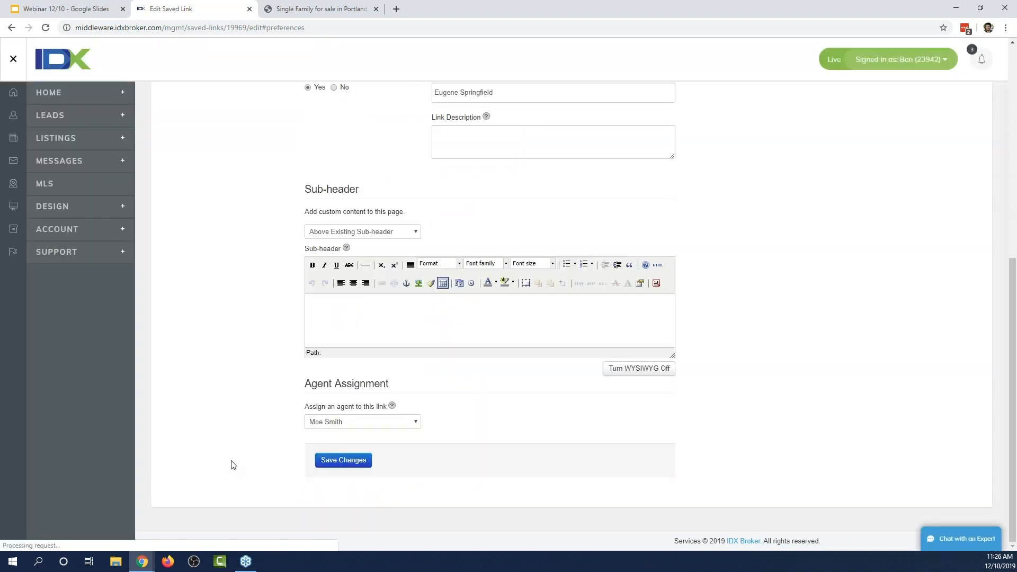
{"action": "scroll", "coordinate": [222, 379], "scroll_direction": "up", "scroll_amount": 8}
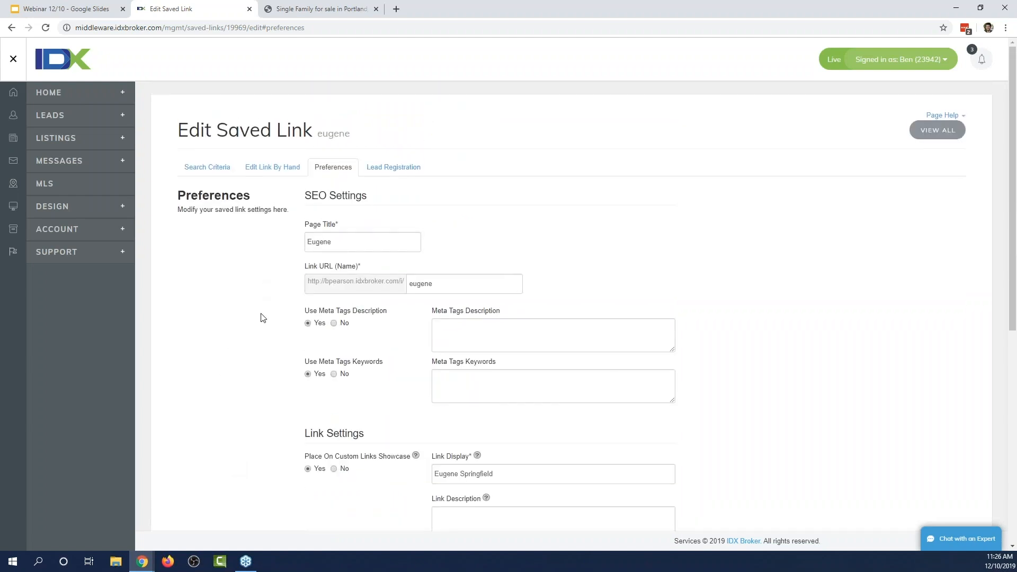
{"action": "scroll", "coordinate": [253, 338], "scroll_direction": "down", "scroll_amount": 7}
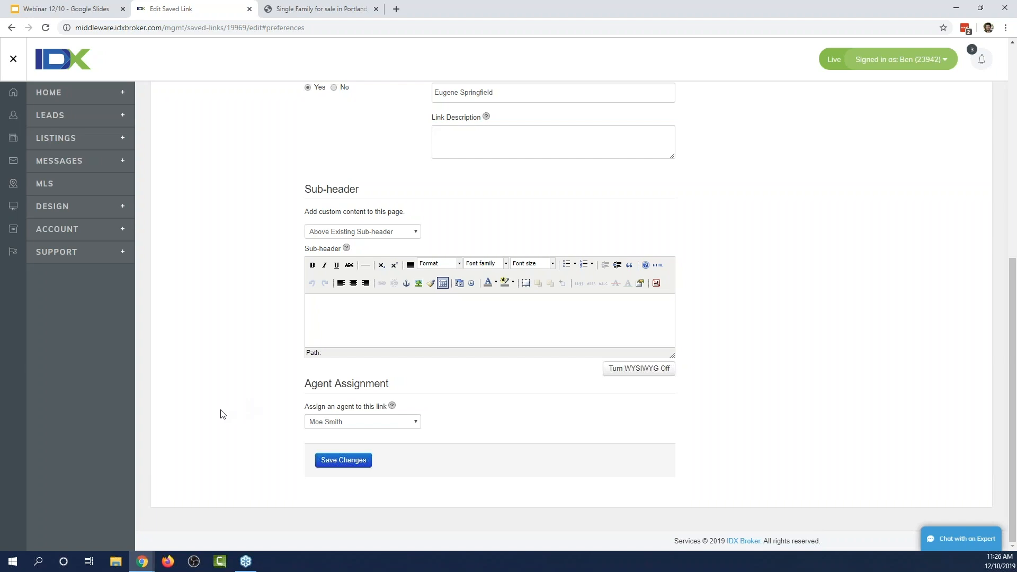
{"action": "scroll", "coordinate": [243, 418], "scroll_direction": "up", "scroll_amount": 1}
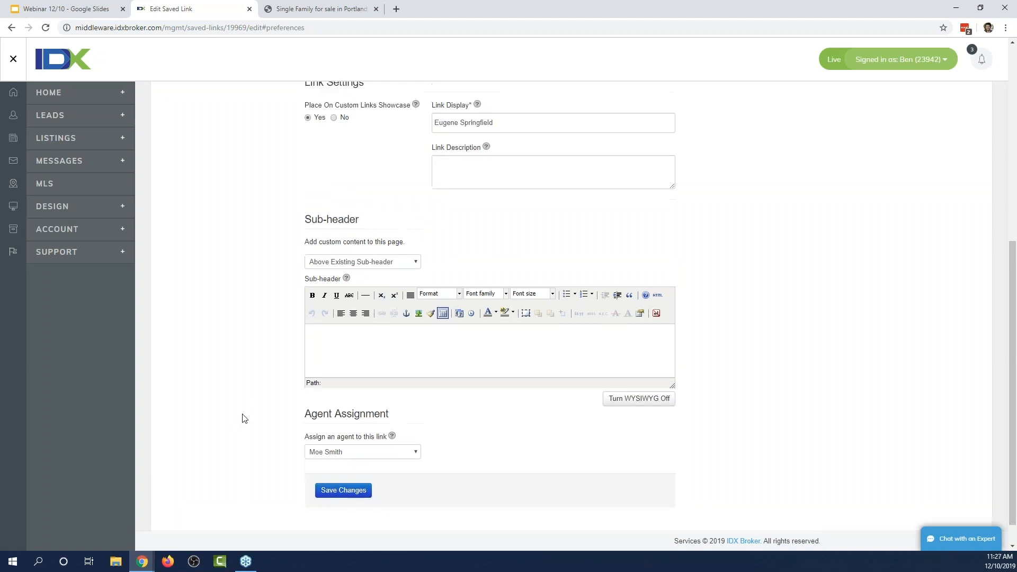
{"action": "scroll", "coordinate": [243, 418], "scroll_direction": "up", "scroll_amount": 7}
{"action": "scroll", "coordinate": [238, 392], "scroll_direction": "down", "scroll_amount": 7}
{"action": "scroll", "coordinate": [240, 406], "scroll_direction": "up", "scroll_amount": 3}
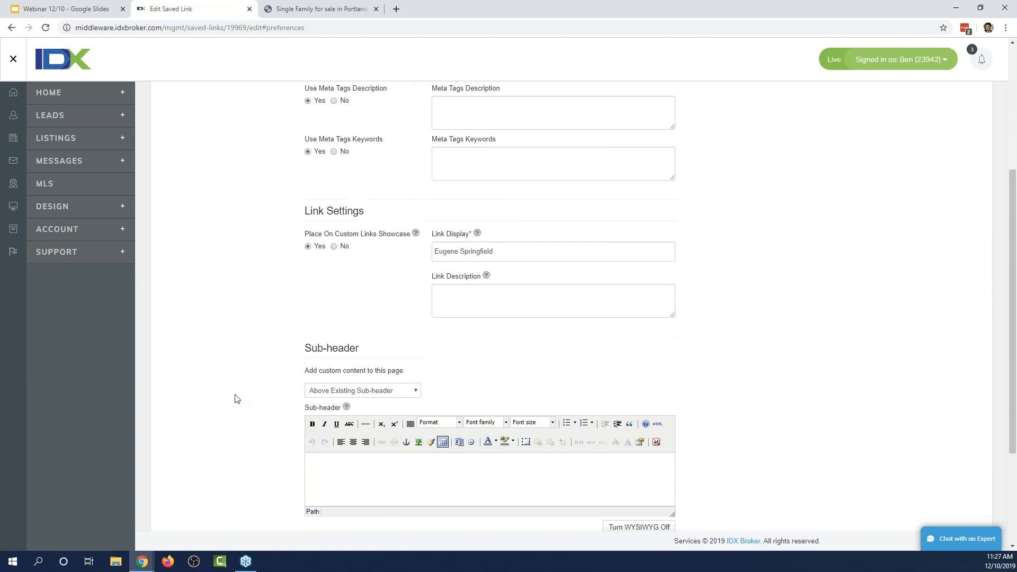
{"action": "scroll", "coordinate": [236, 398], "scroll_direction": "up", "scroll_amount": 5}
Preview the eugene saved link on the live site and click Save Search.
{"action": "left_click", "coordinate": [74, 212]}
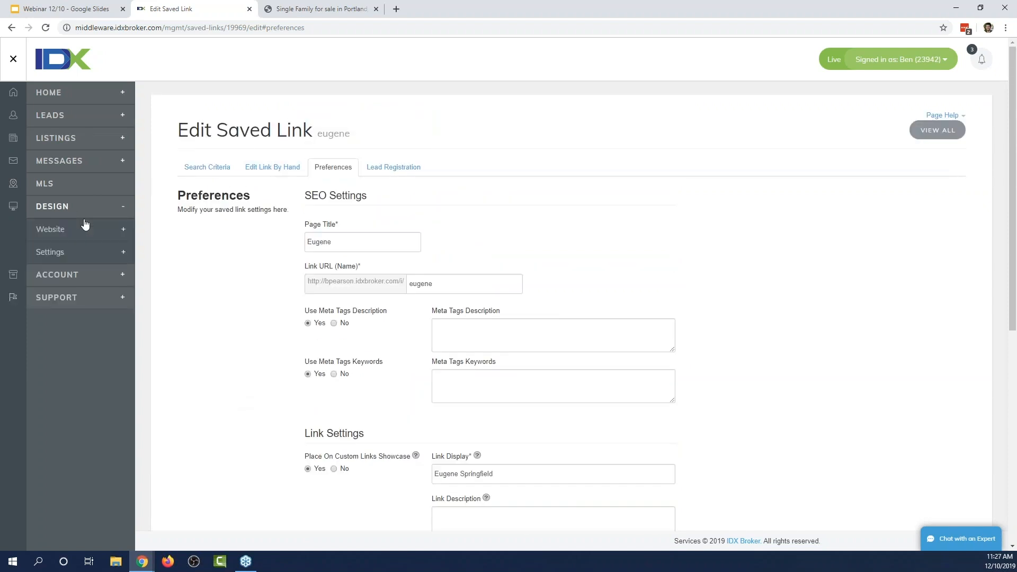
{"action": "left_click", "coordinate": [85, 228]}
{"action": "left_click", "coordinate": [64, 386]}
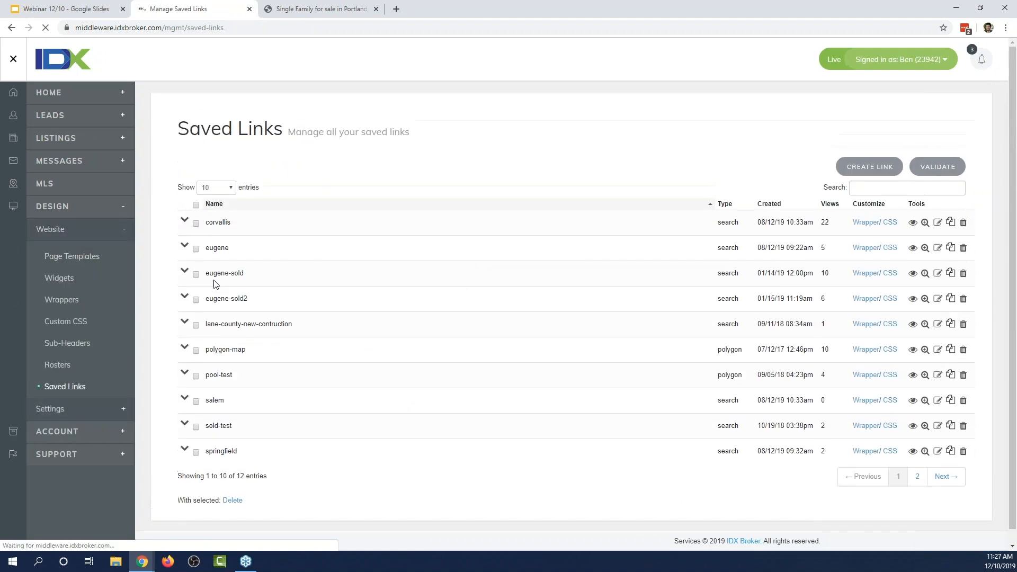
{"action": "left_click", "coordinate": [912, 247]}
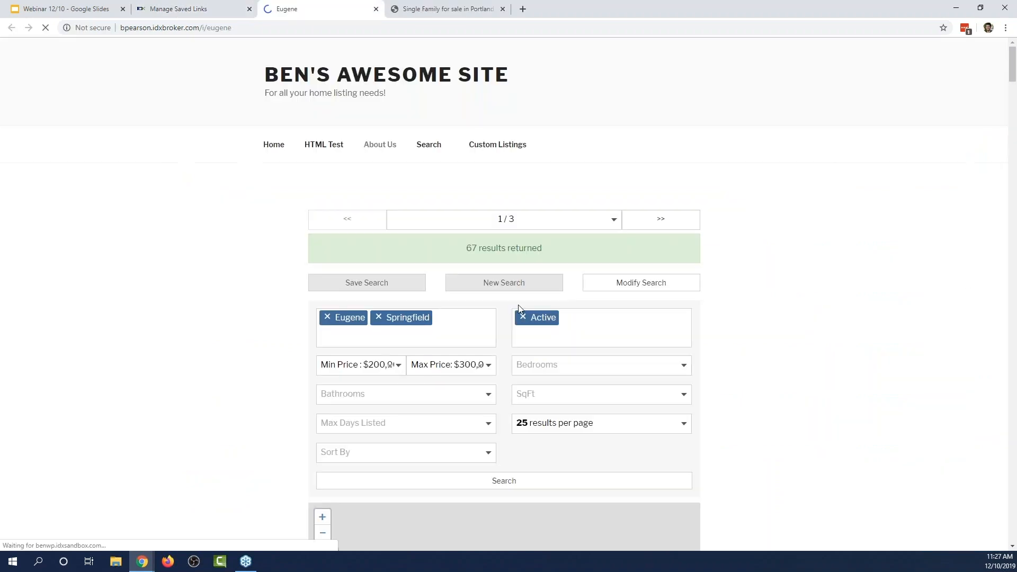
{"action": "scroll", "coordinate": [812, 318], "scroll_direction": "down", "scroll_amount": 15}
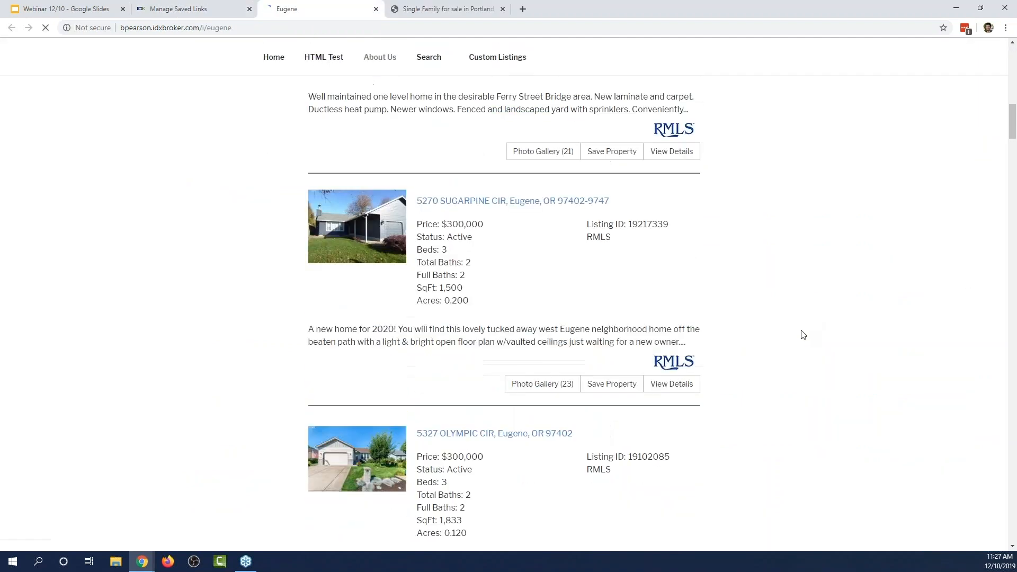
{"action": "scroll", "coordinate": [803, 335], "scroll_direction": "up", "scroll_amount": 12}
{"action": "scroll", "coordinate": [777, 357], "scroll_direction": "down", "scroll_amount": 4}
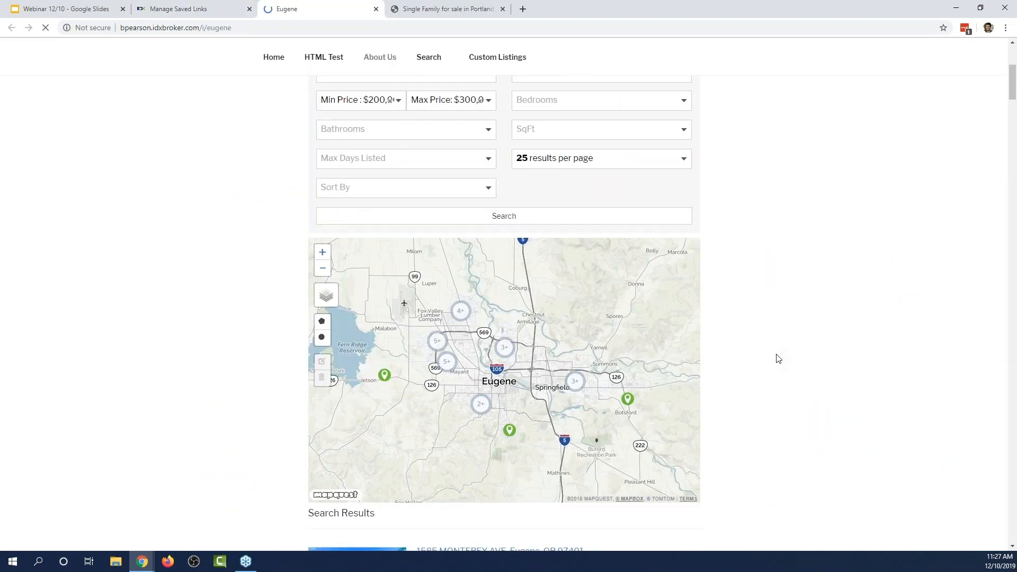
{"action": "scroll", "coordinate": [777, 359], "scroll_direction": "up", "scroll_amount": 3}
{"action": "left_click", "coordinate": [352, 178]}
Fill the Sign Up form with a test name and email, accept terms and reCAPTCHA, and submit.
{"action": "left_click", "coordinate": [386, 267]}
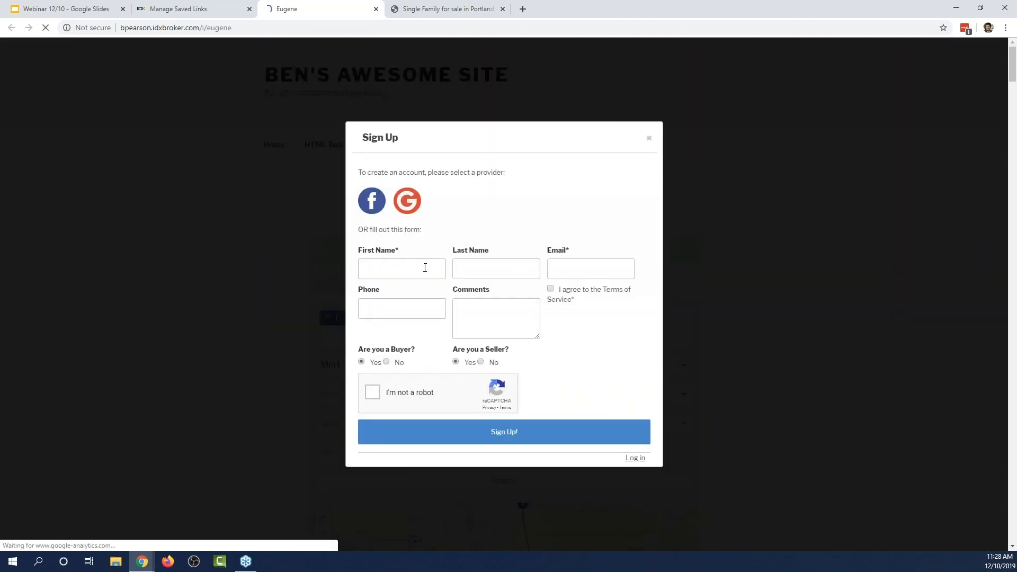
{"action": "type", "text": "test"}
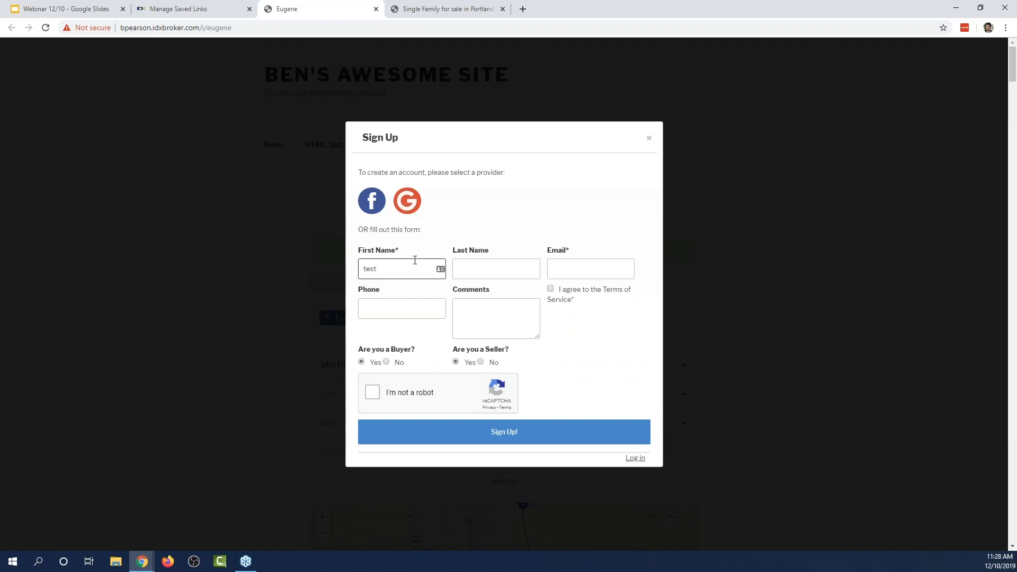
{"action": "key", "text": "Tab"}
{"action": "key", "text": "Tab"}
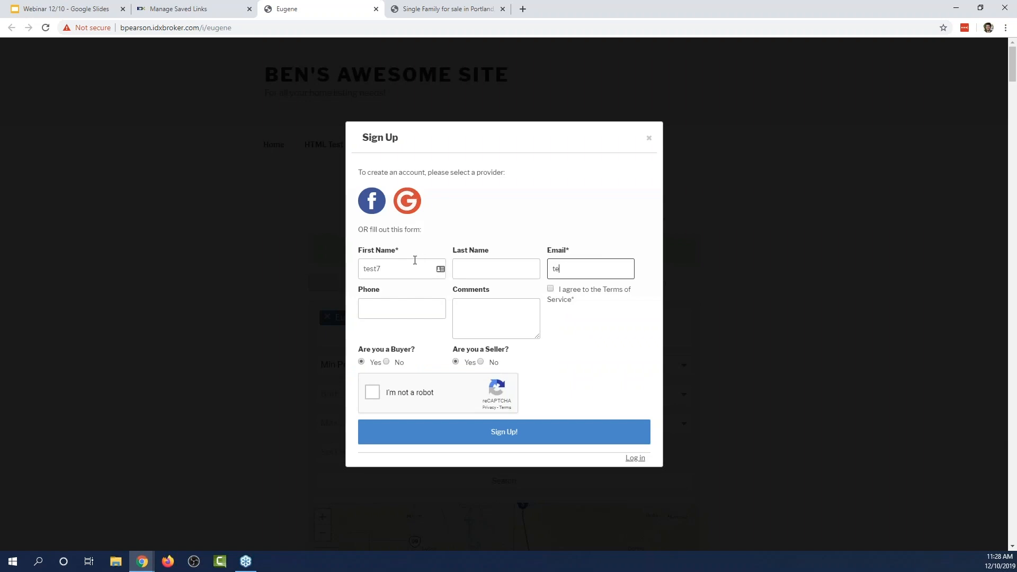
{"action": "type", "text": "test7@g"}
{"action": "key", "text": "Tab"}
{"action": "key", "text": "space"}
{"action": "left_click", "coordinate": [372, 392]}
{"action": "left_click", "coordinate": [460, 436]}
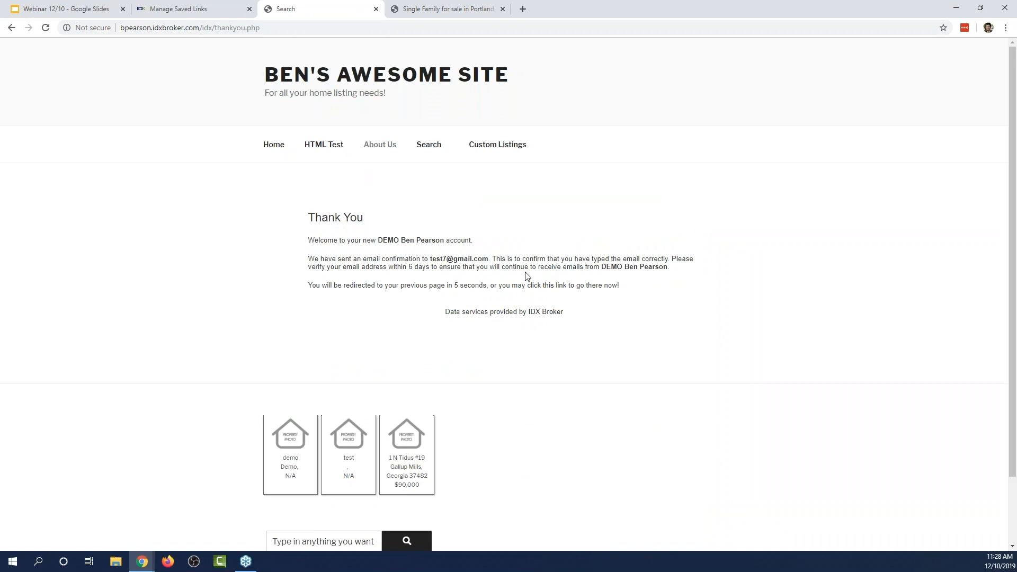
{"action": "left_click", "coordinate": [169, 16]}
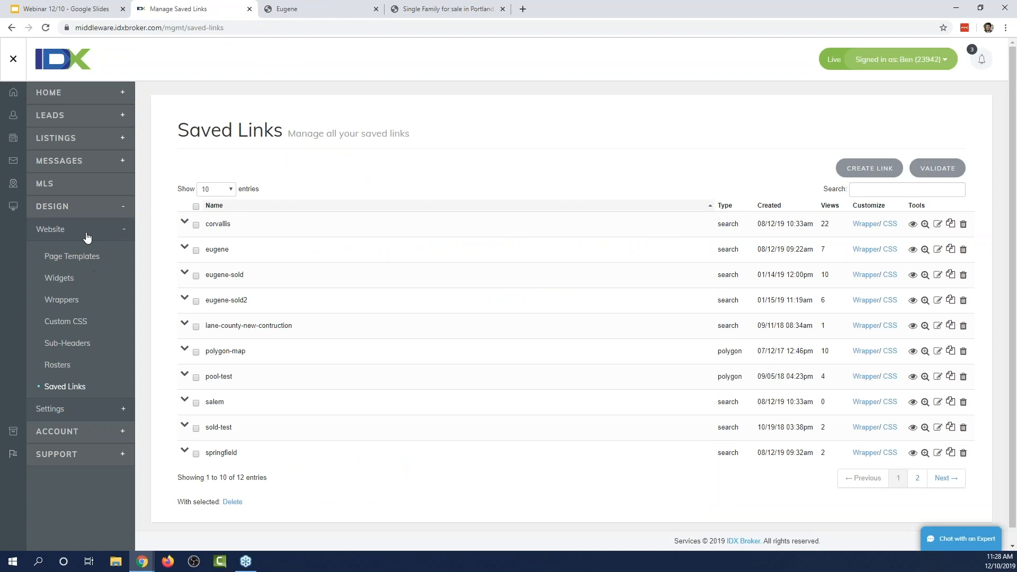
Open Leads > Manage and go to page 2 to find the new test lead.
{"action": "left_click", "coordinate": [79, 118]}
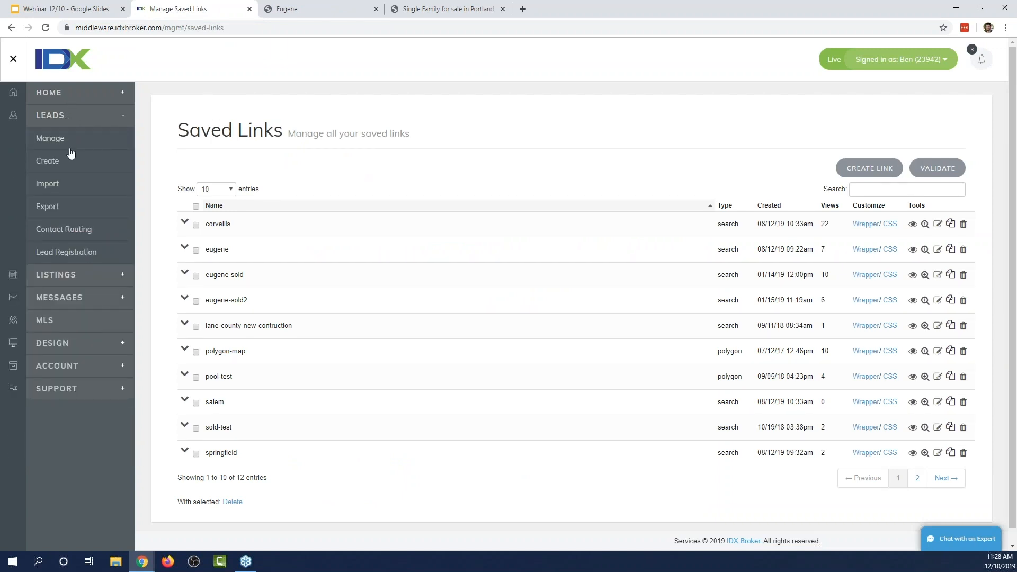
{"action": "left_click", "coordinate": [54, 139]}
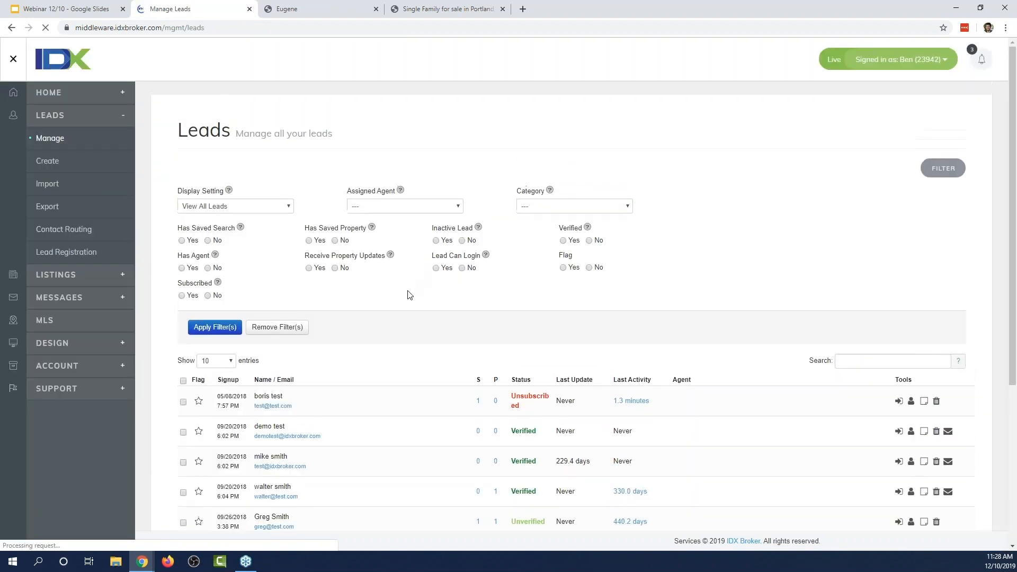
{"action": "scroll", "coordinate": [410, 294], "scroll_direction": "down", "scroll_amount": 5}
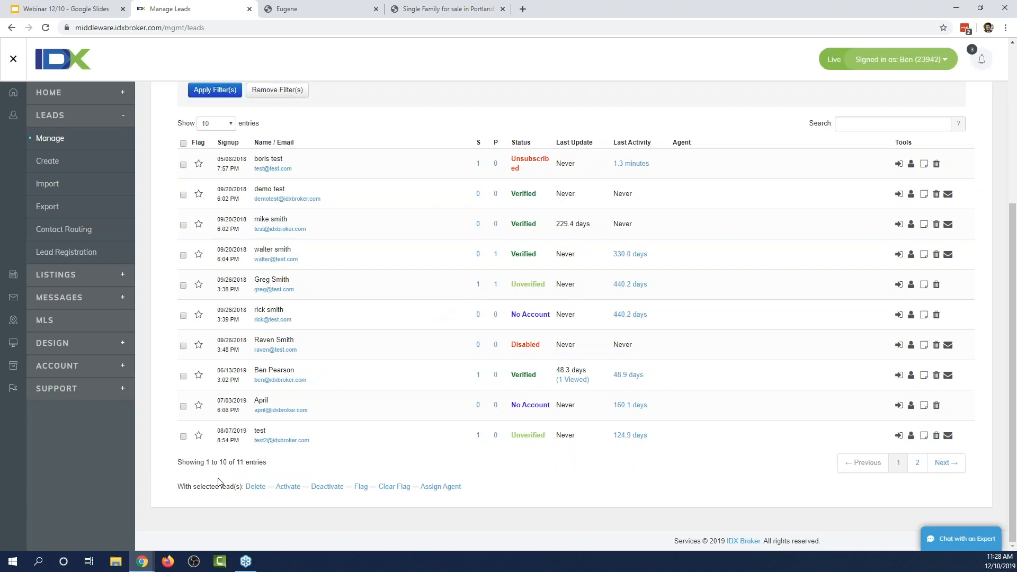
{"action": "left_click", "coordinate": [924, 464]}
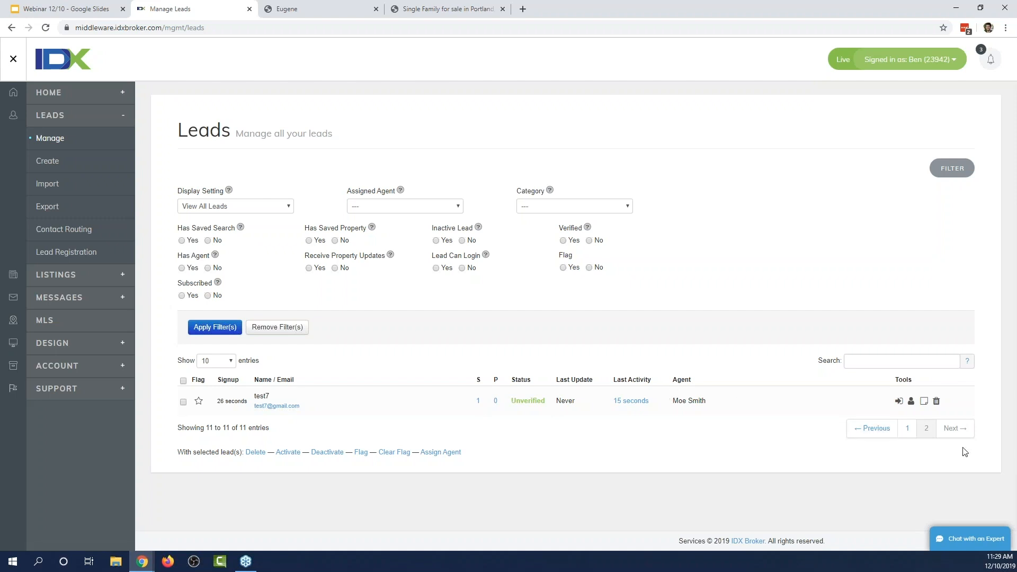
{"action": "left_click", "coordinate": [73, 366]}
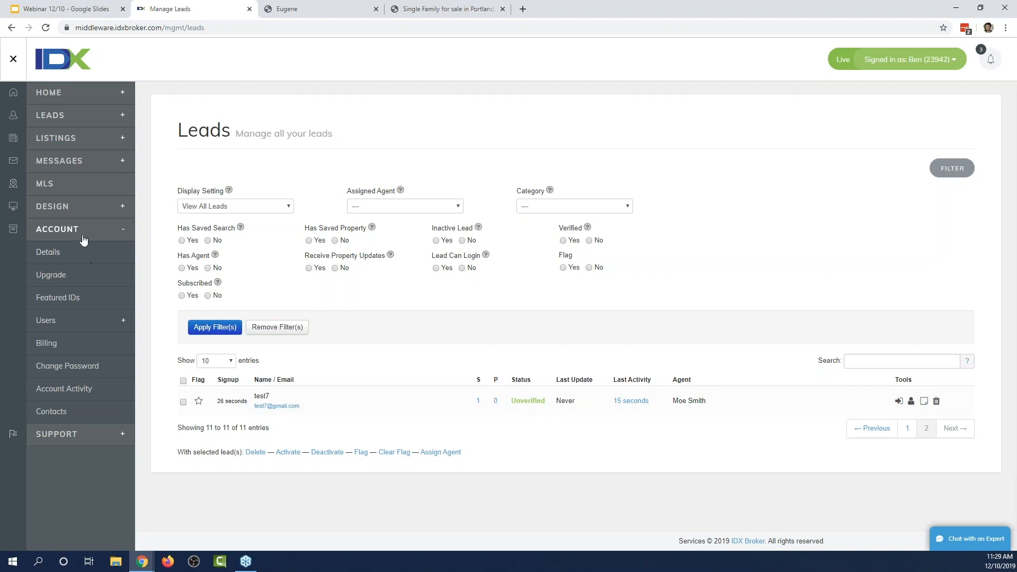
Log in as the agent from Account > Users > Agents and view their leads list.
{"action": "left_click", "coordinate": [64, 331]}
{"action": "left_click", "coordinate": [64, 349]}
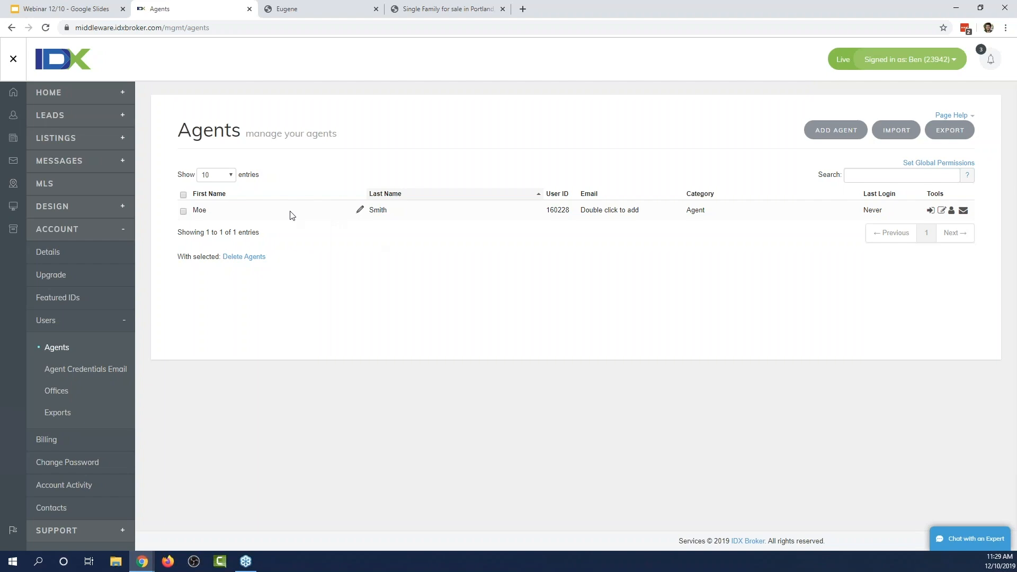
{"action": "left_click", "coordinate": [931, 212]}
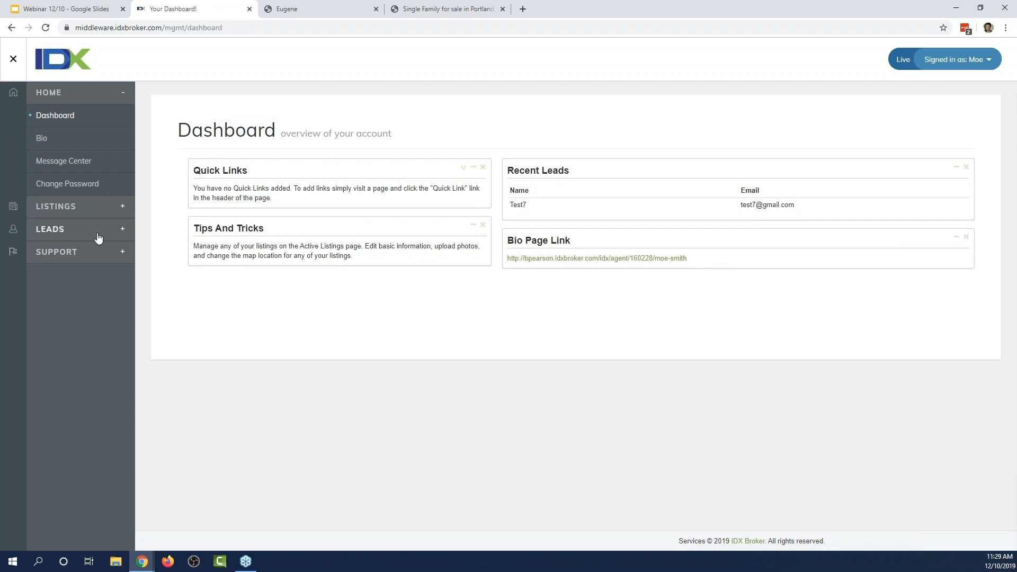
{"action": "left_click", "coordinate": [98, 238]}
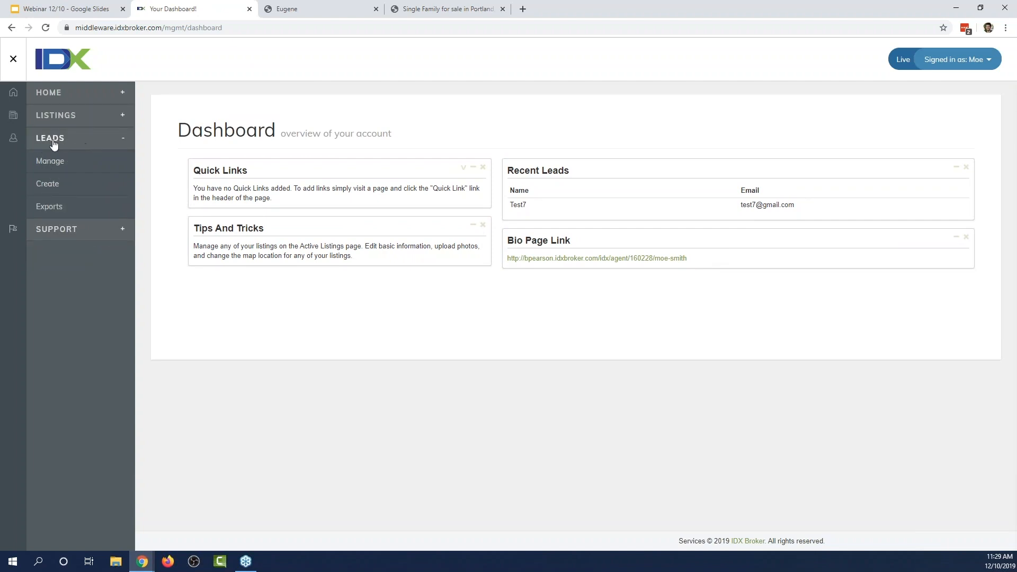
{"action": "left_click", "coordinate": [64, 160]}
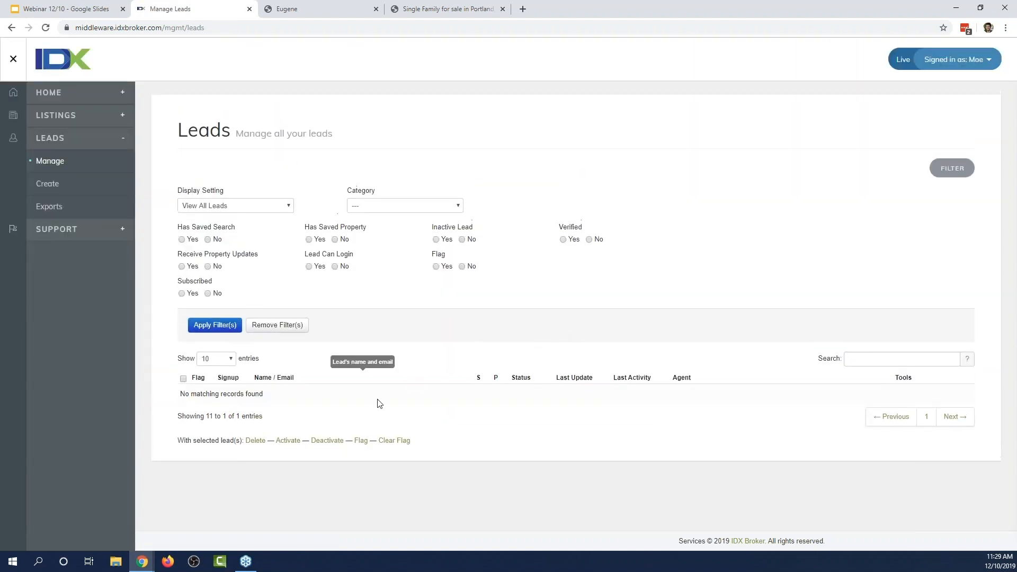
{"action": "left_click", "coordinate": [911, 424]}
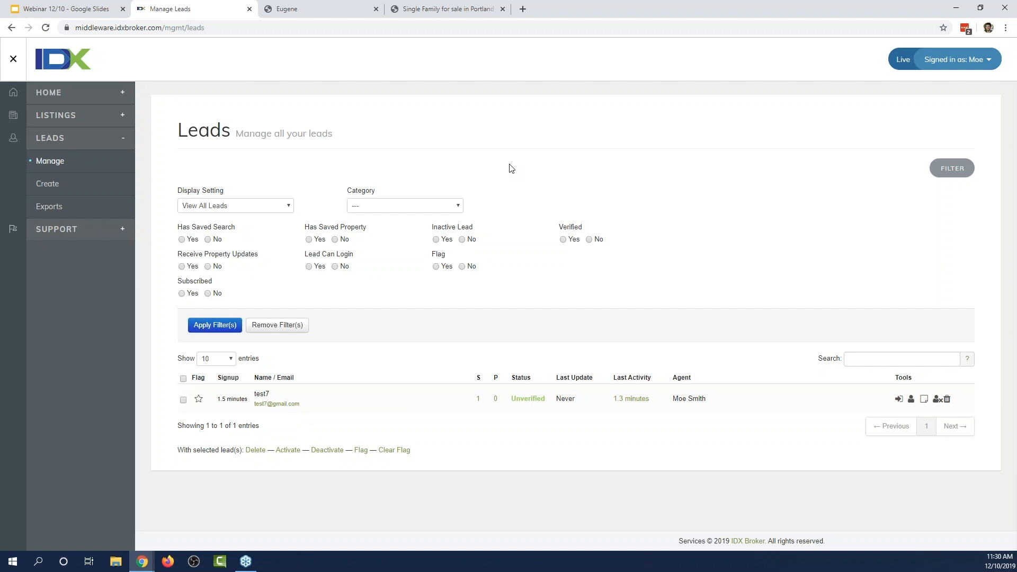
Log out of the agent account, returning to the main account's Agents page.
{"action": "left_click", "coordinate": [969, 59]}
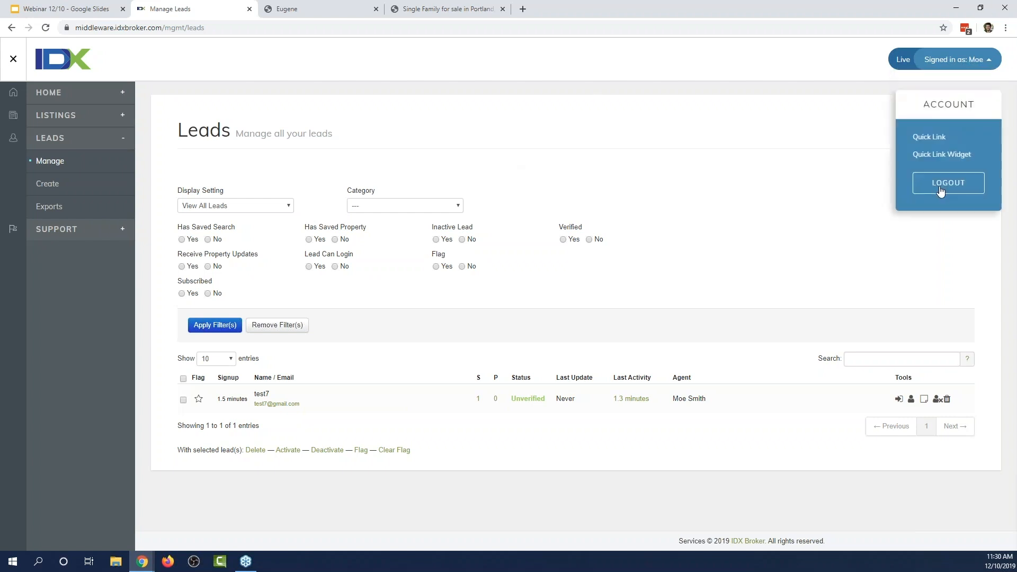
{"action": "left_click", "coordinate": [938, 188]}
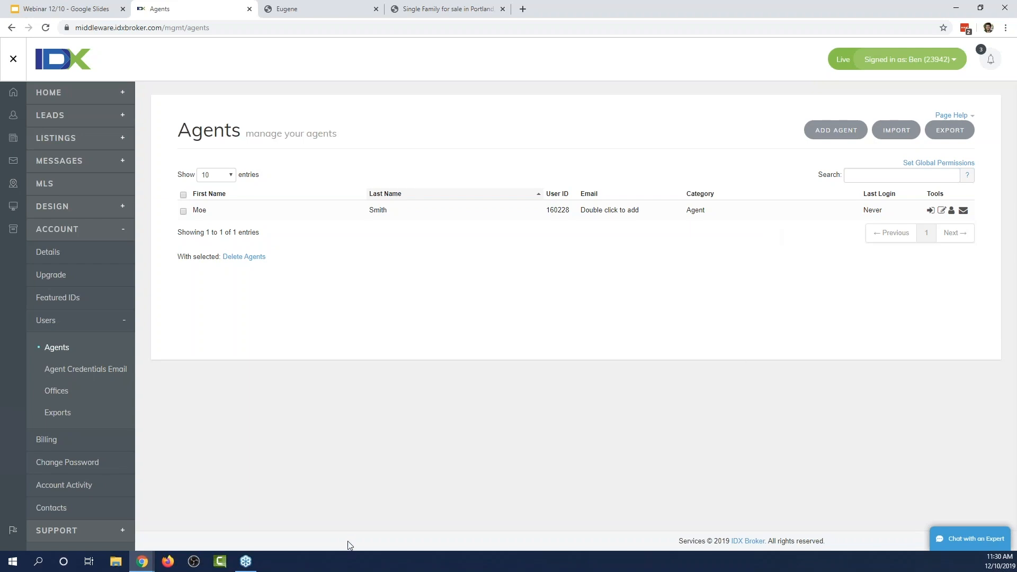
{"action": "left_click", "coordinate": [144, 561]}
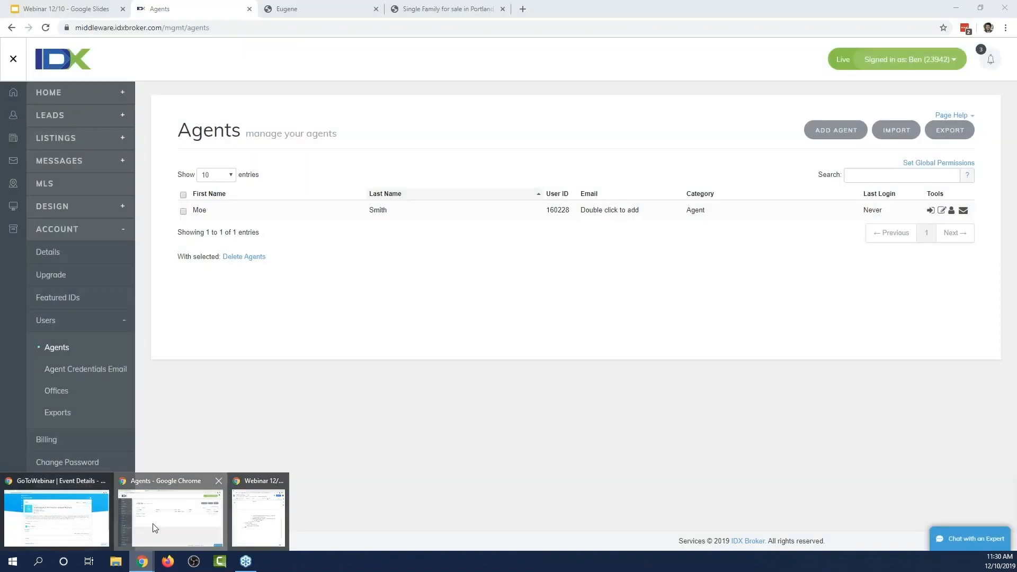
{"action": "left_click", "coordinate": [154, 527]}
Present the Webinar 12/10 deck full screen and advance to the Any Questions? slide.
{"action": "left_click", "coordinate": [79, 11]}
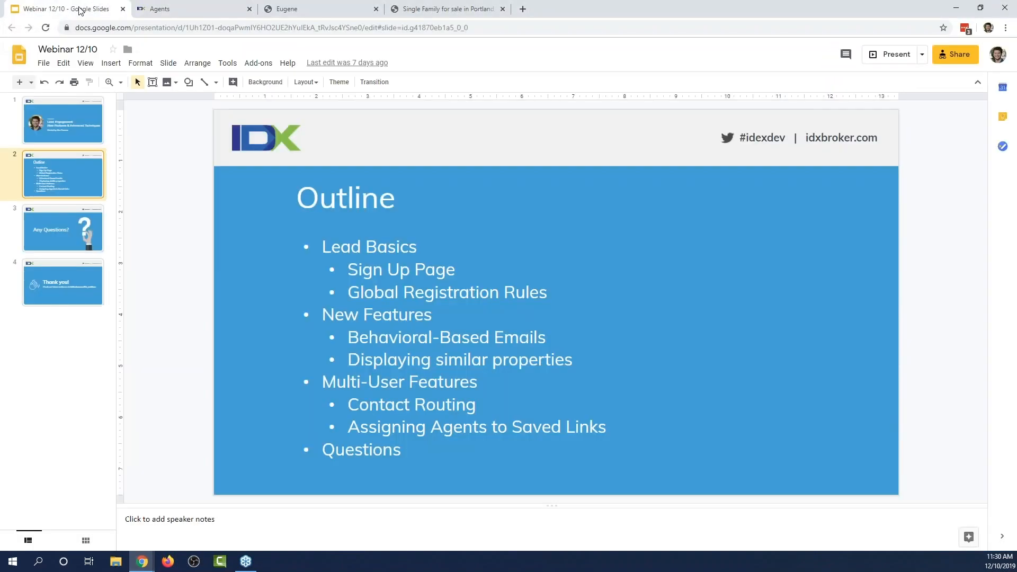
{"action": "left_click", "coordinate": [878, 59]}
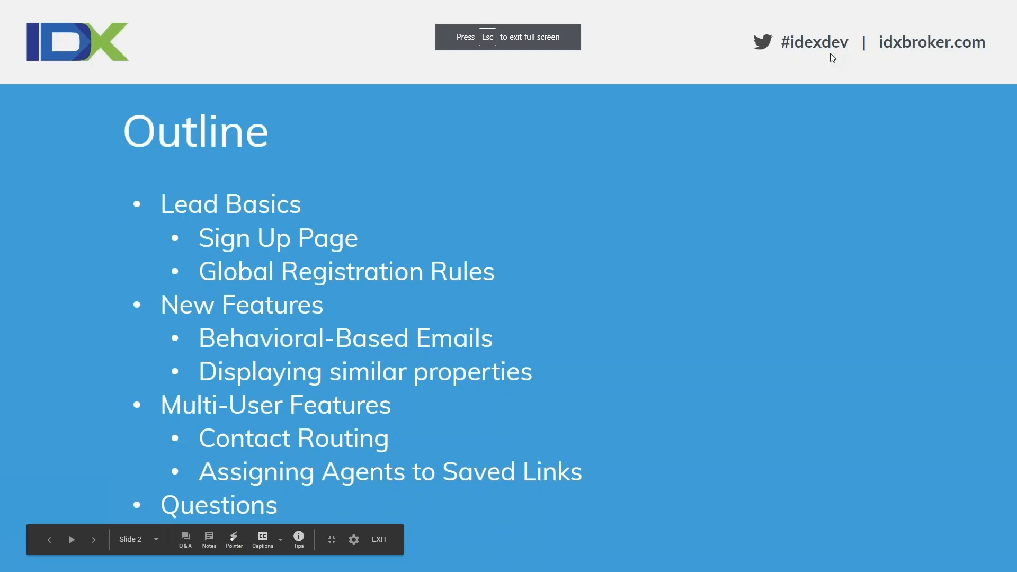
{"action": "key", "text": "Right"}
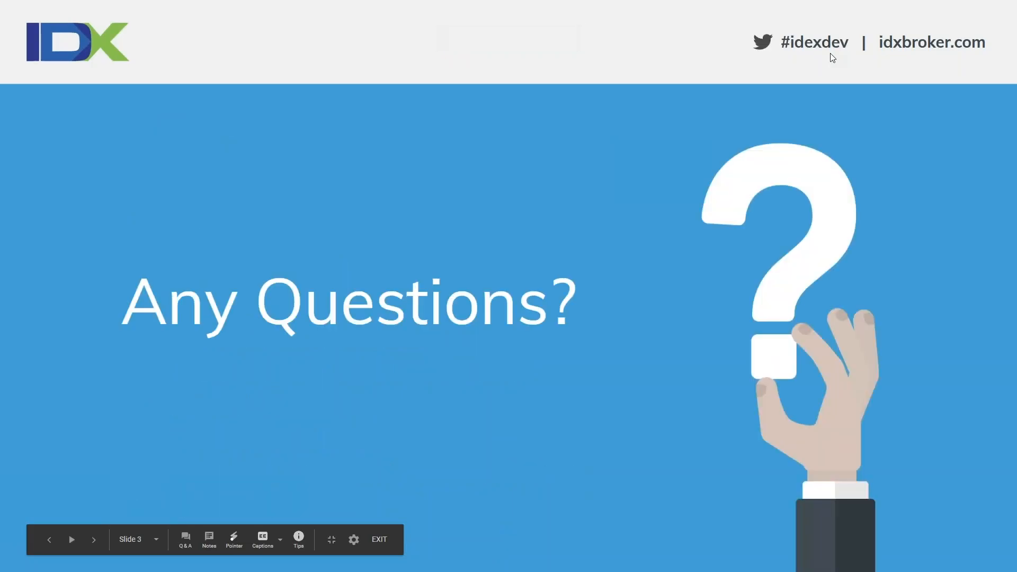